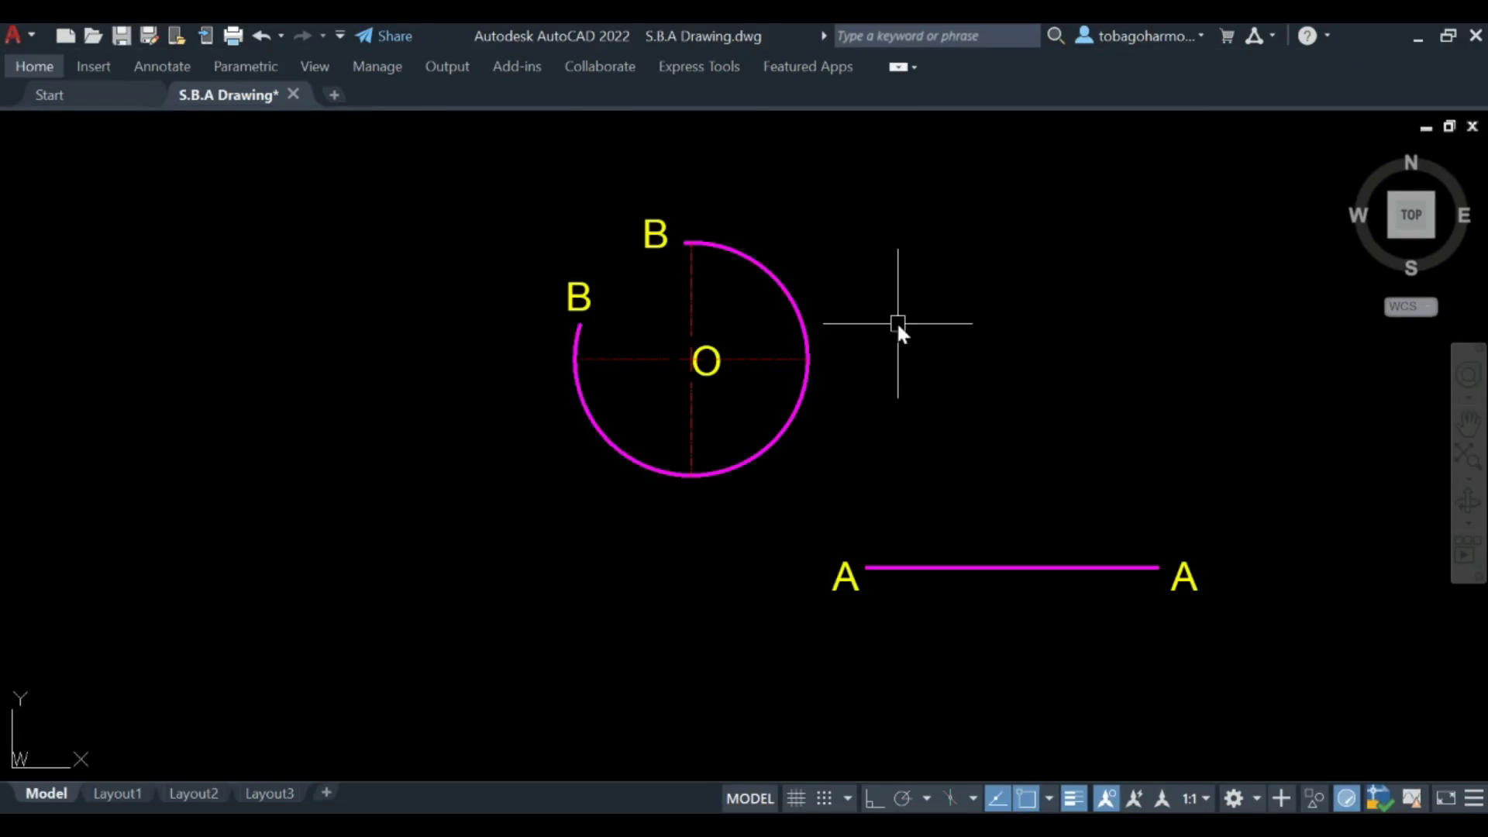
{"action": "scroll", "coordinate": [966, 326], "scroll_direction": "up", "scroll_amount": 2}
Step: Zoom in on the arc about O and line A–A, confirming the arc's radius is 100
{"action": "mouse_move", "coordinate": [967, 326]}
{"action": "middle_mouse_down"}
{"action": "mouse_move", "coordinate": [878, 334]}
{"action": "mouse_move", "coordinate": [828, 302]}
{"action": "middle_mouse_up"}
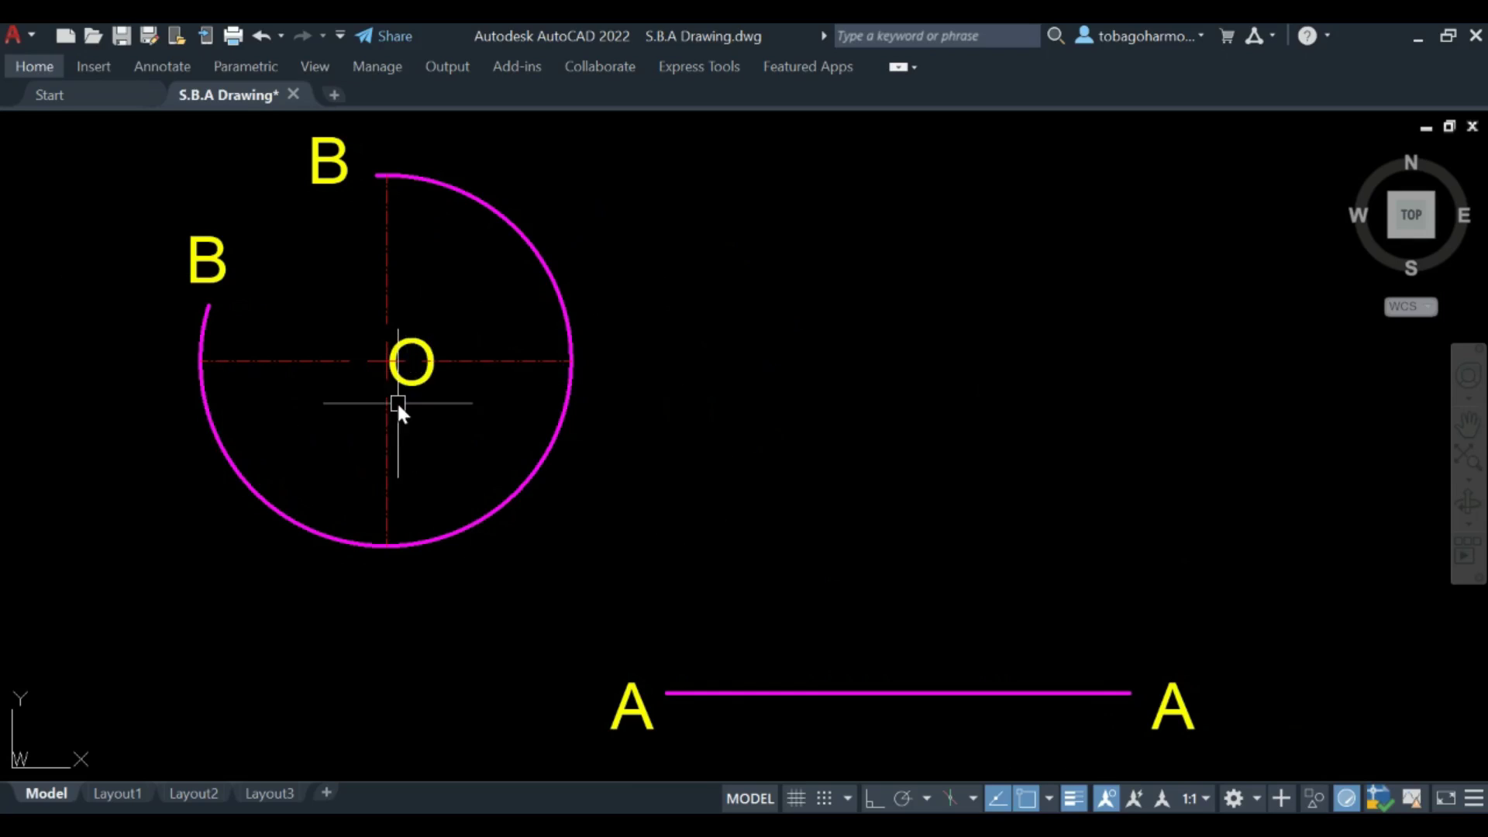
{"action": "left_click", "coordinate": [543, 272]}
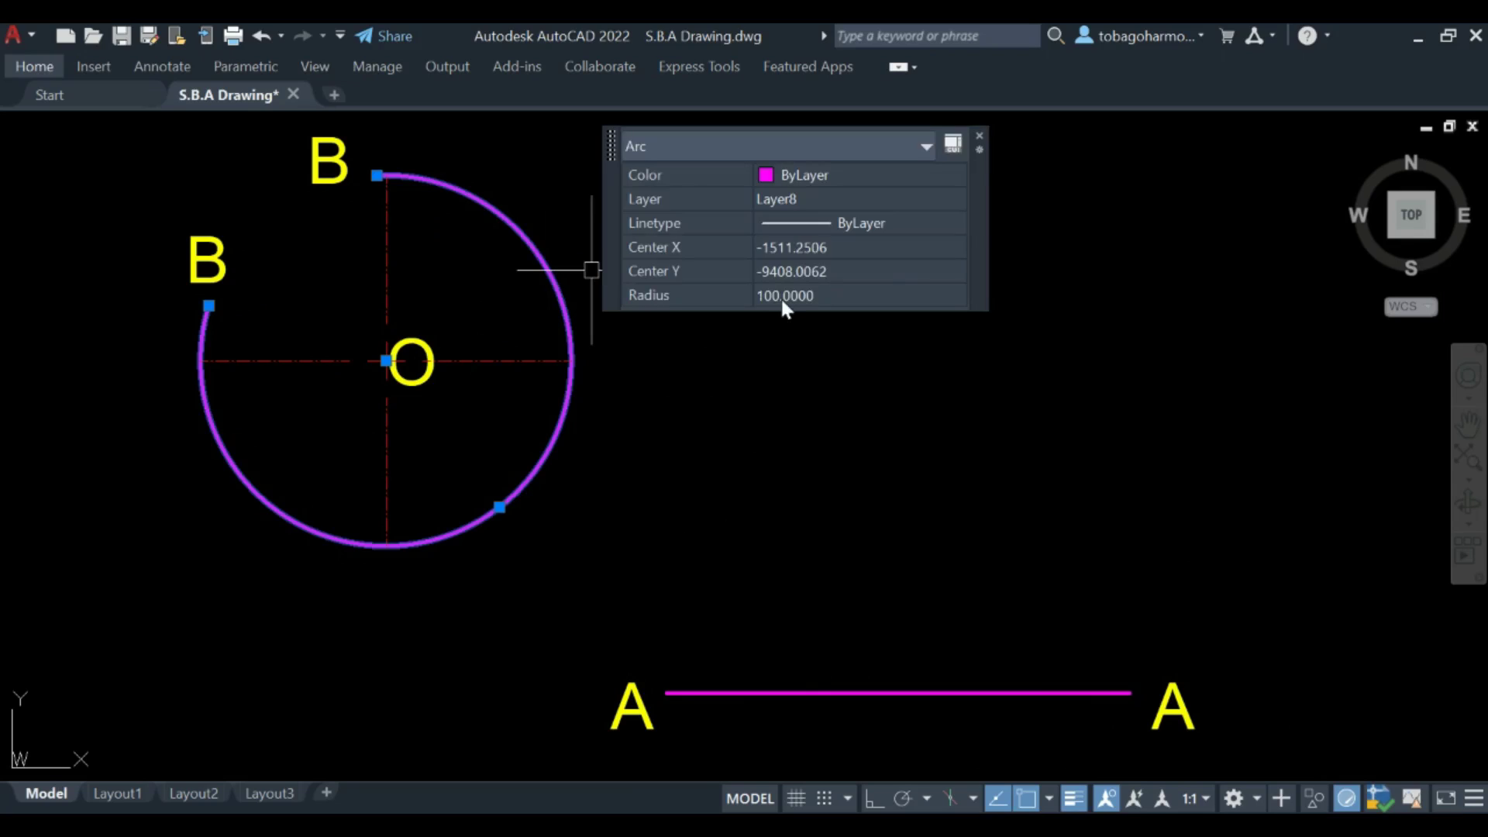
{"action": "key", "text": "Escape"}
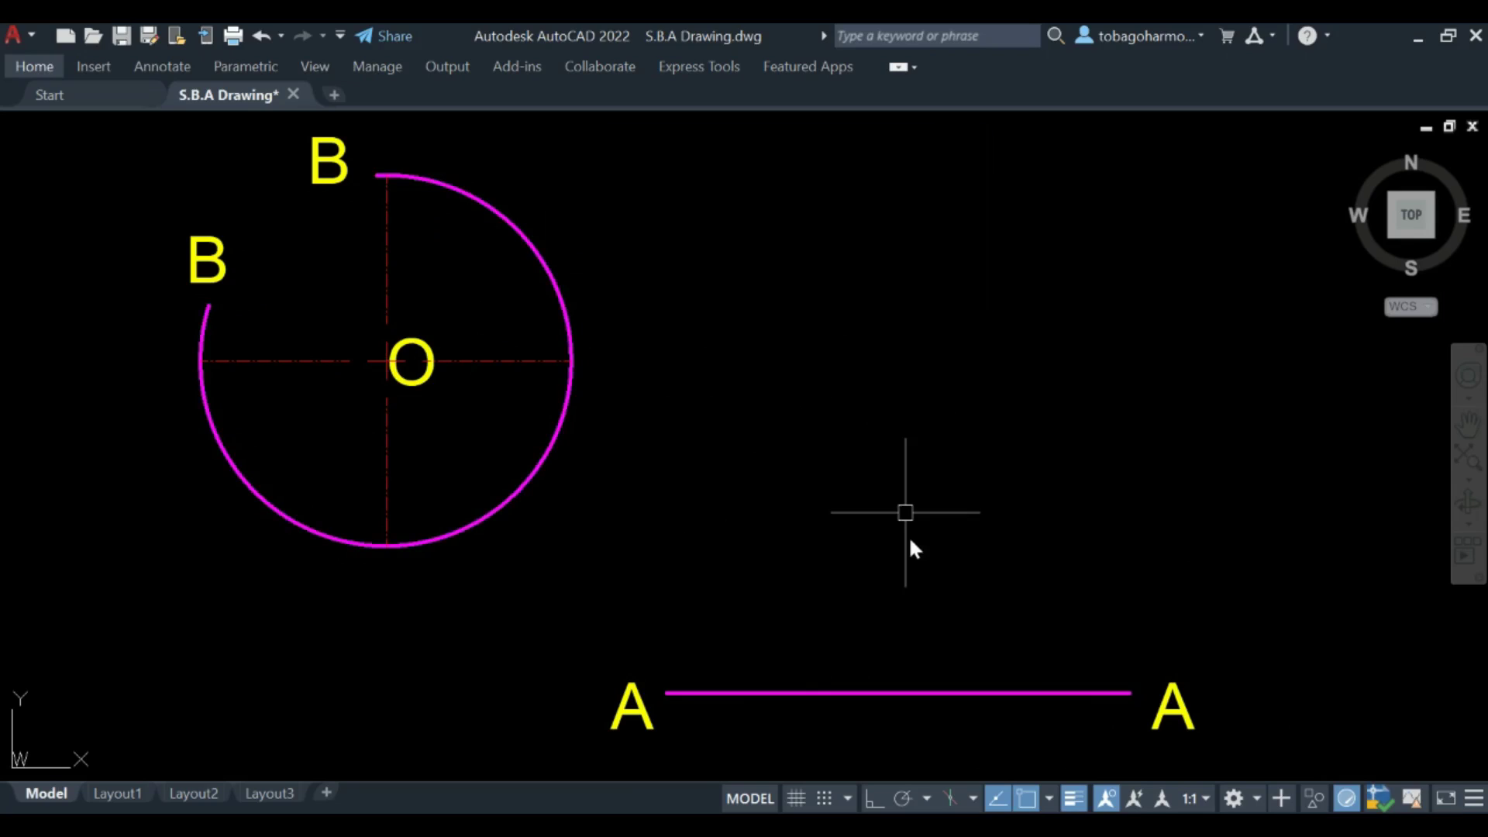
{"action": "left_click", "coordinate": [850, 693]}
{"action": "key", "text": "Escape"}
Step: Offset line A–A 100 units upward
{"action": "type", "text": "OFF"}
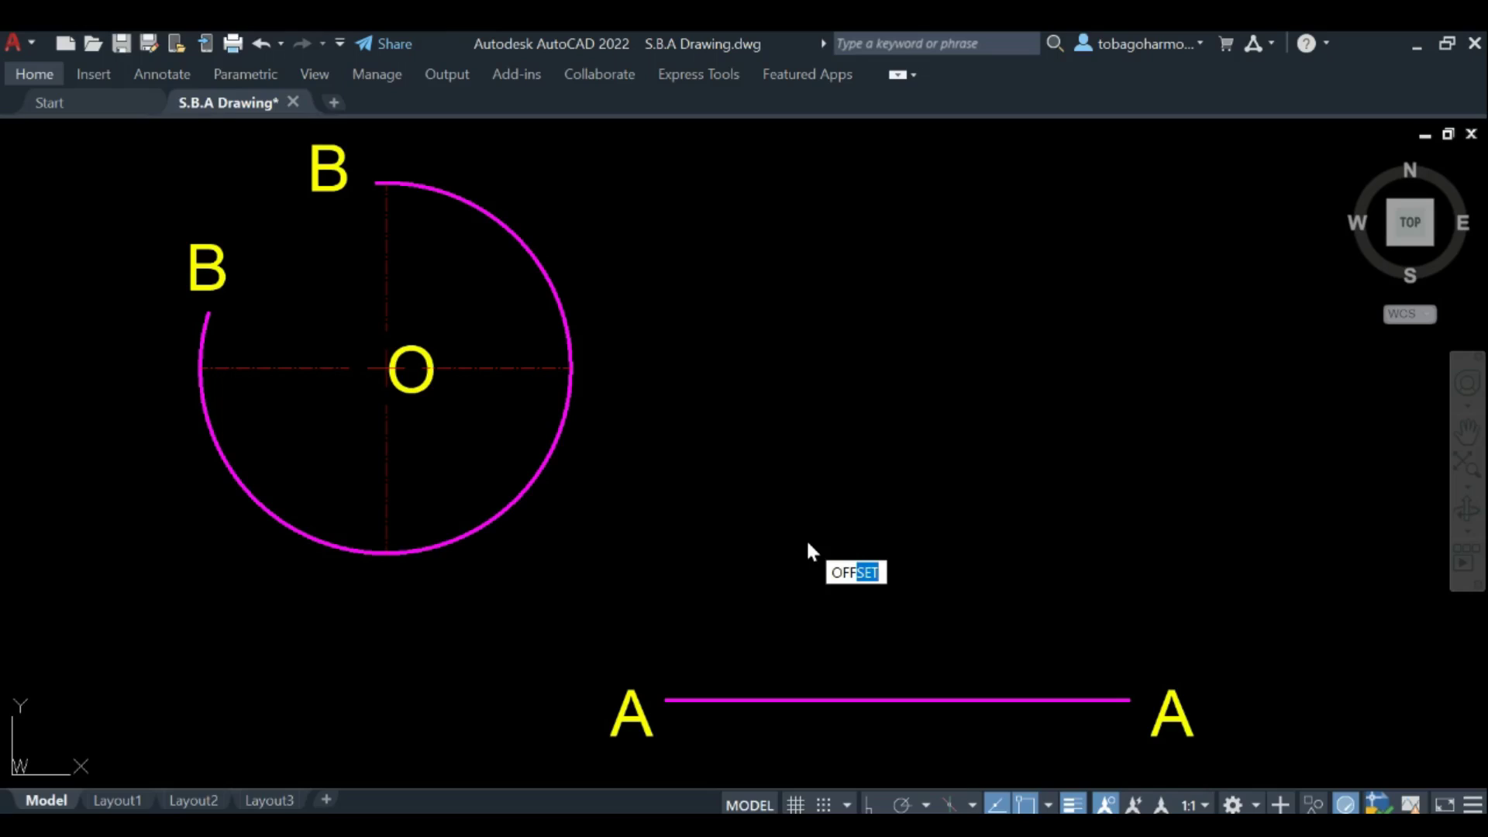
{"action": "key", "text": "Return"}
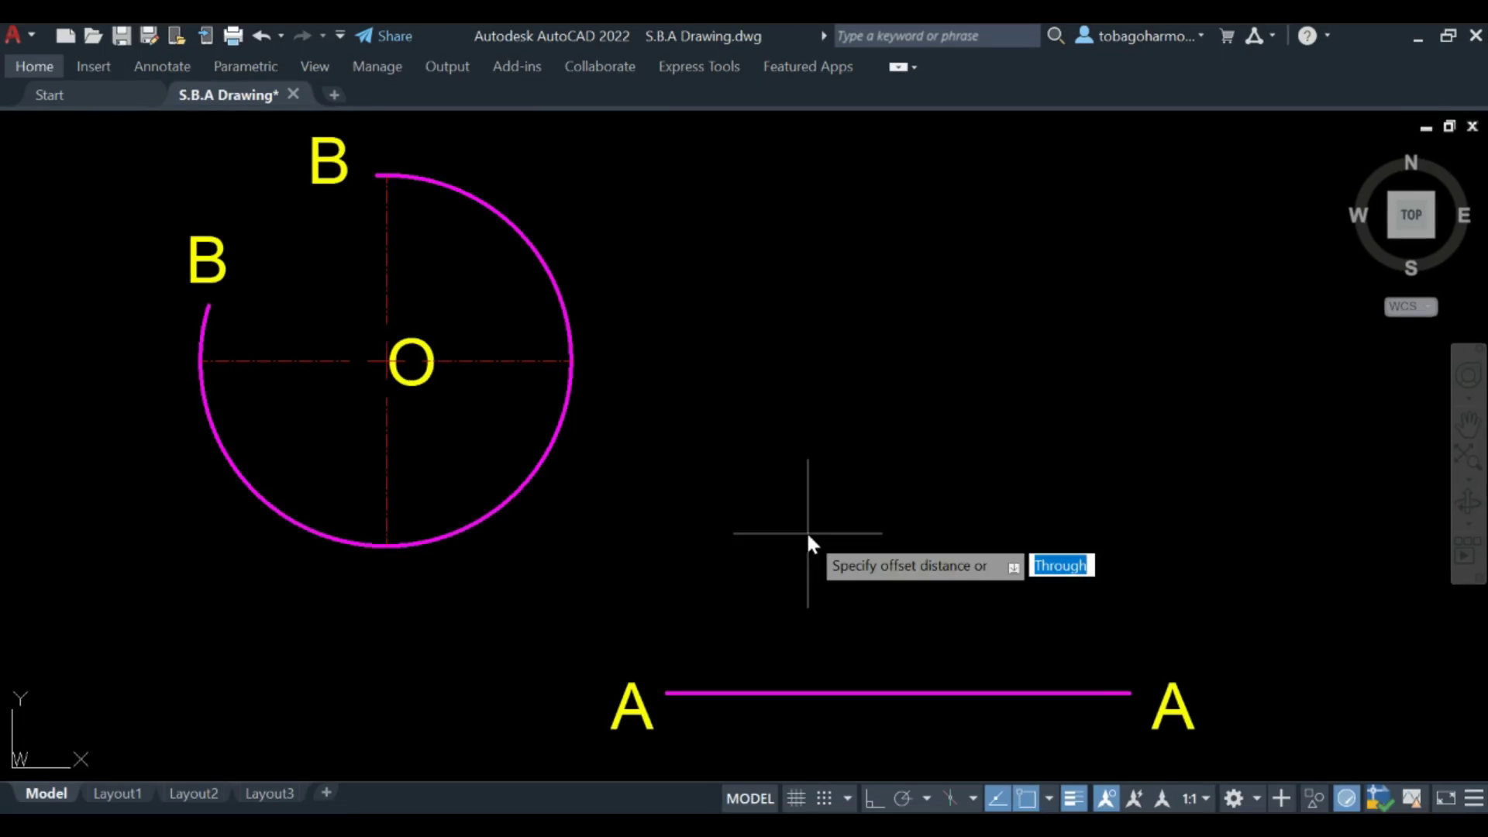
{"action": "type", "text": "100"}
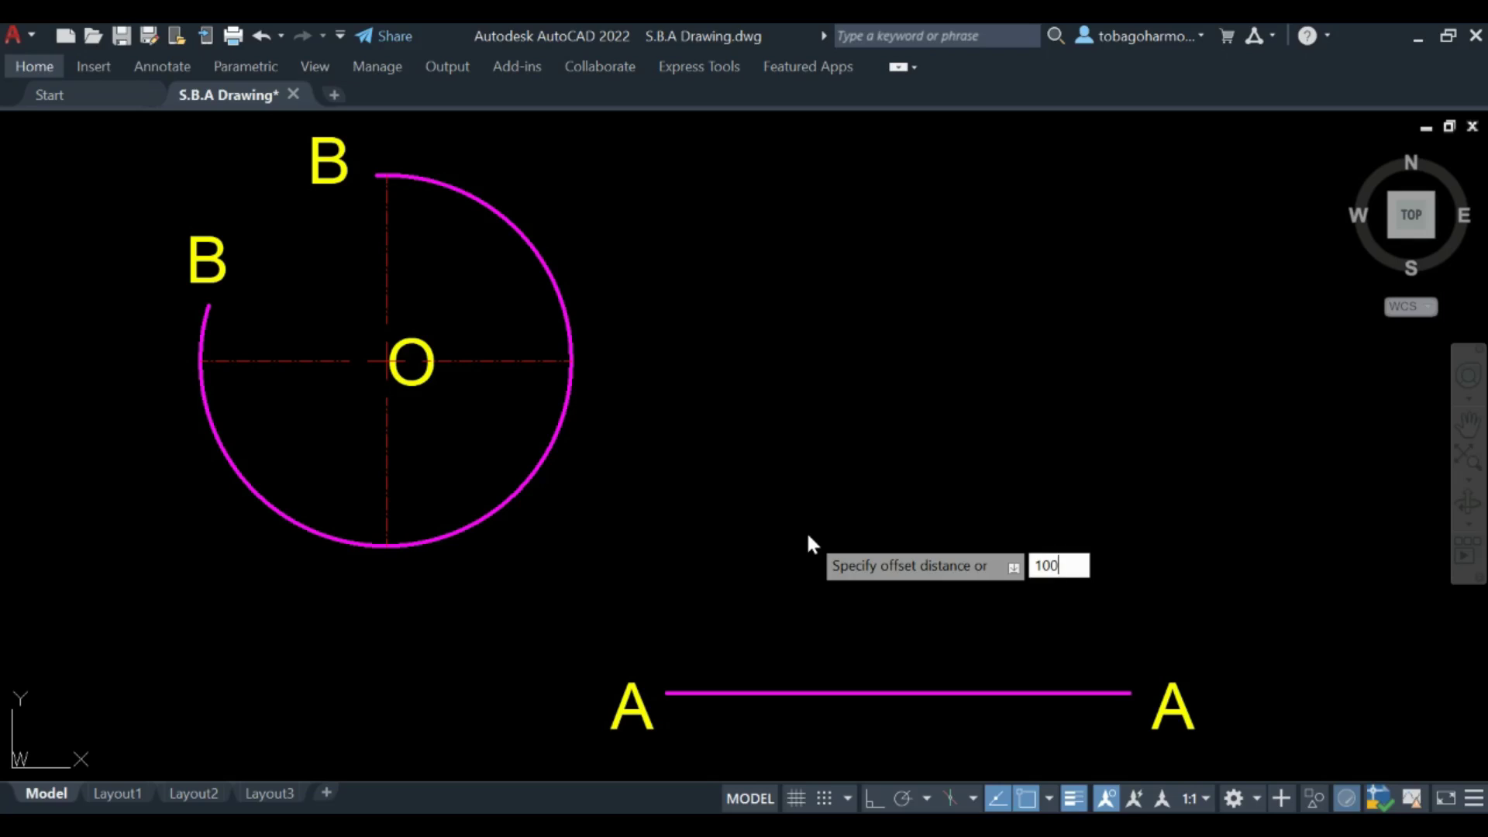
{"action": "key", "text": "Return"}
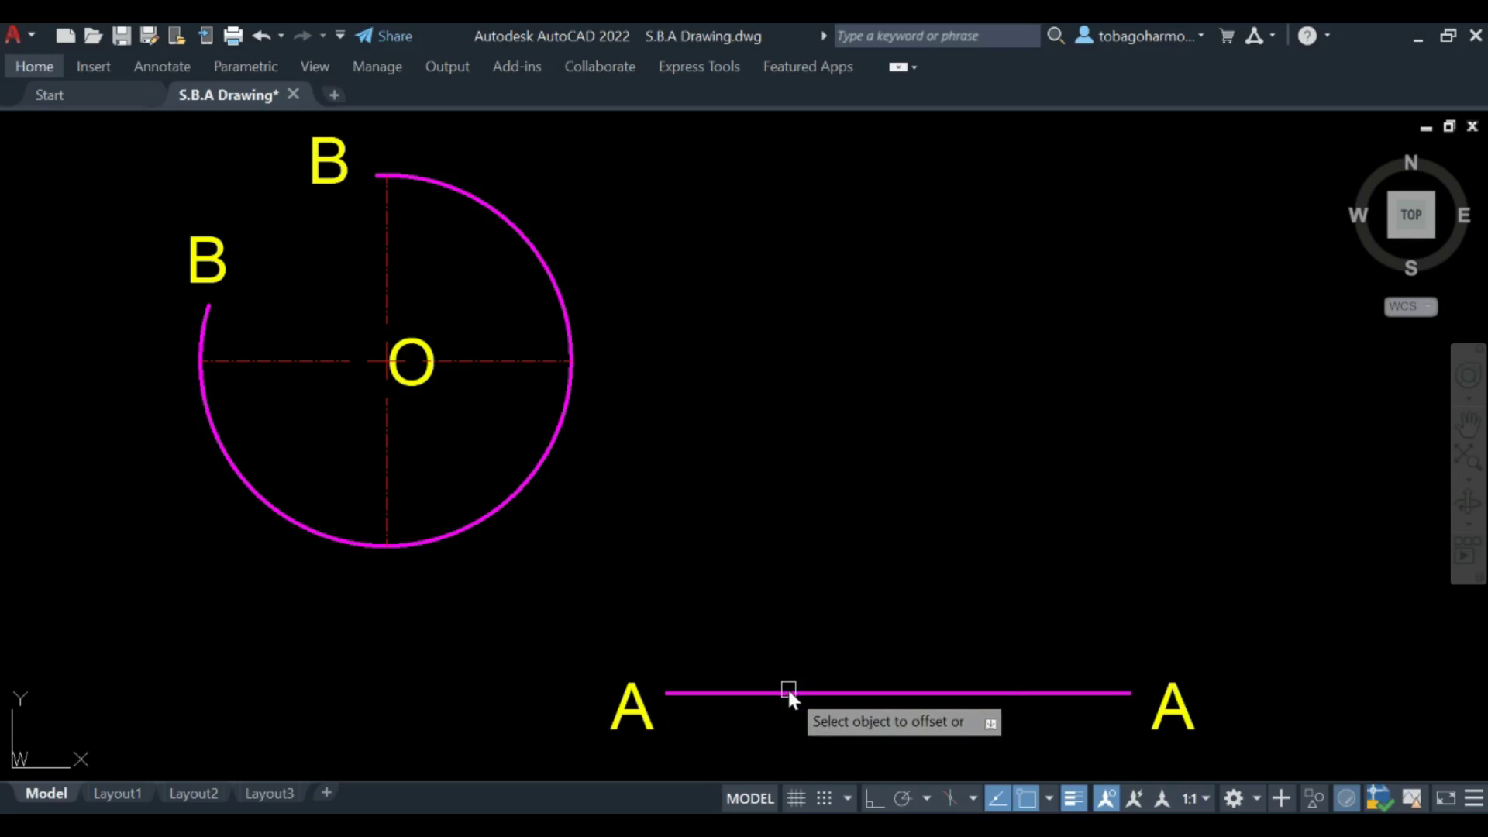
{"action": "left_click", "coordinate": [787, 692]}
{"action": "left_click", "coordinate": [786, 524]}
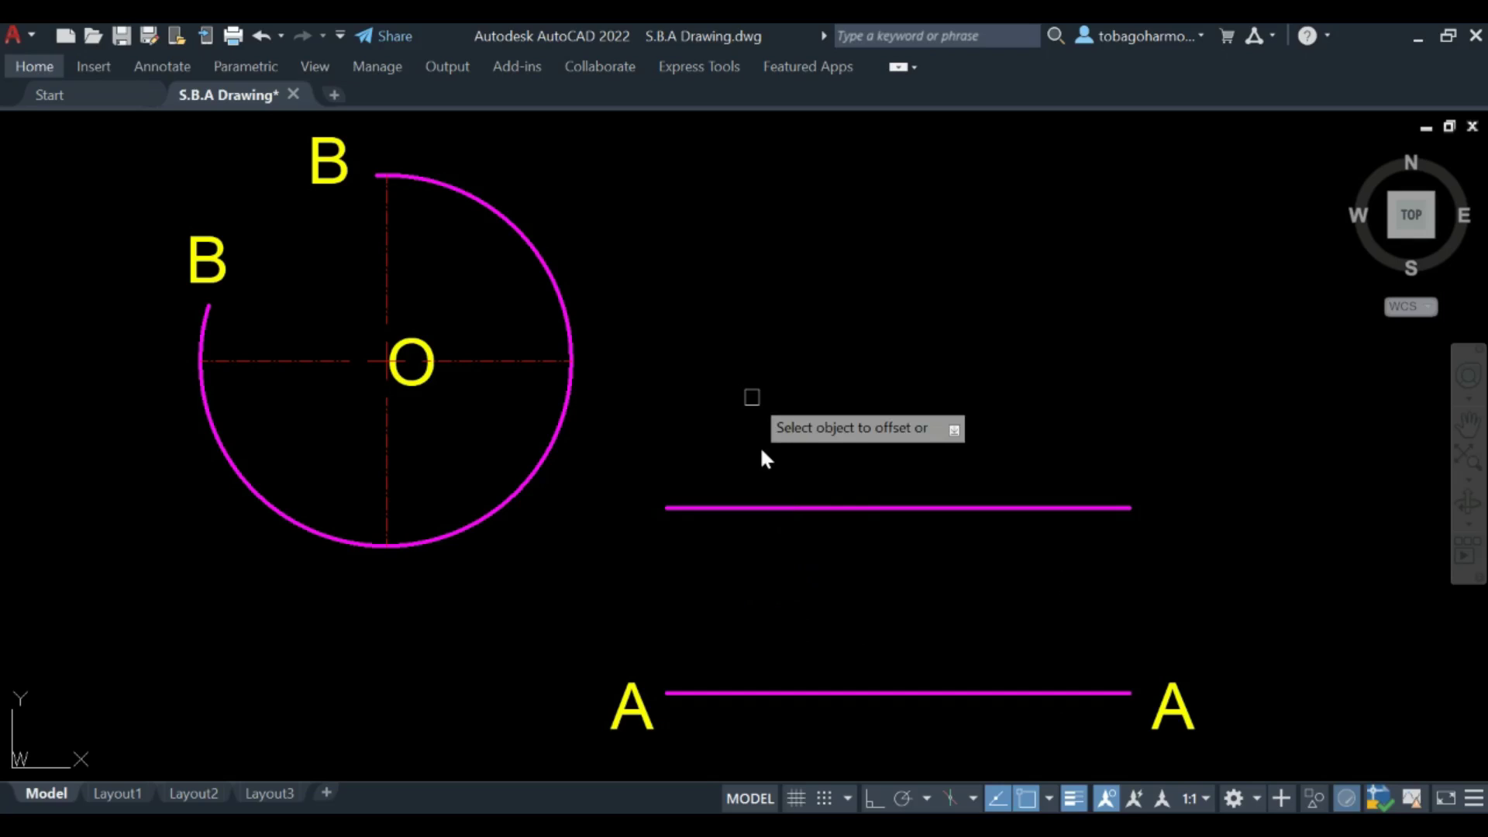
{"action": "key", "text": "Escape"}
Step: Move the new offset line onto the Contruction line layer
{"action": "left_click", "coordinate": [755, 507]}
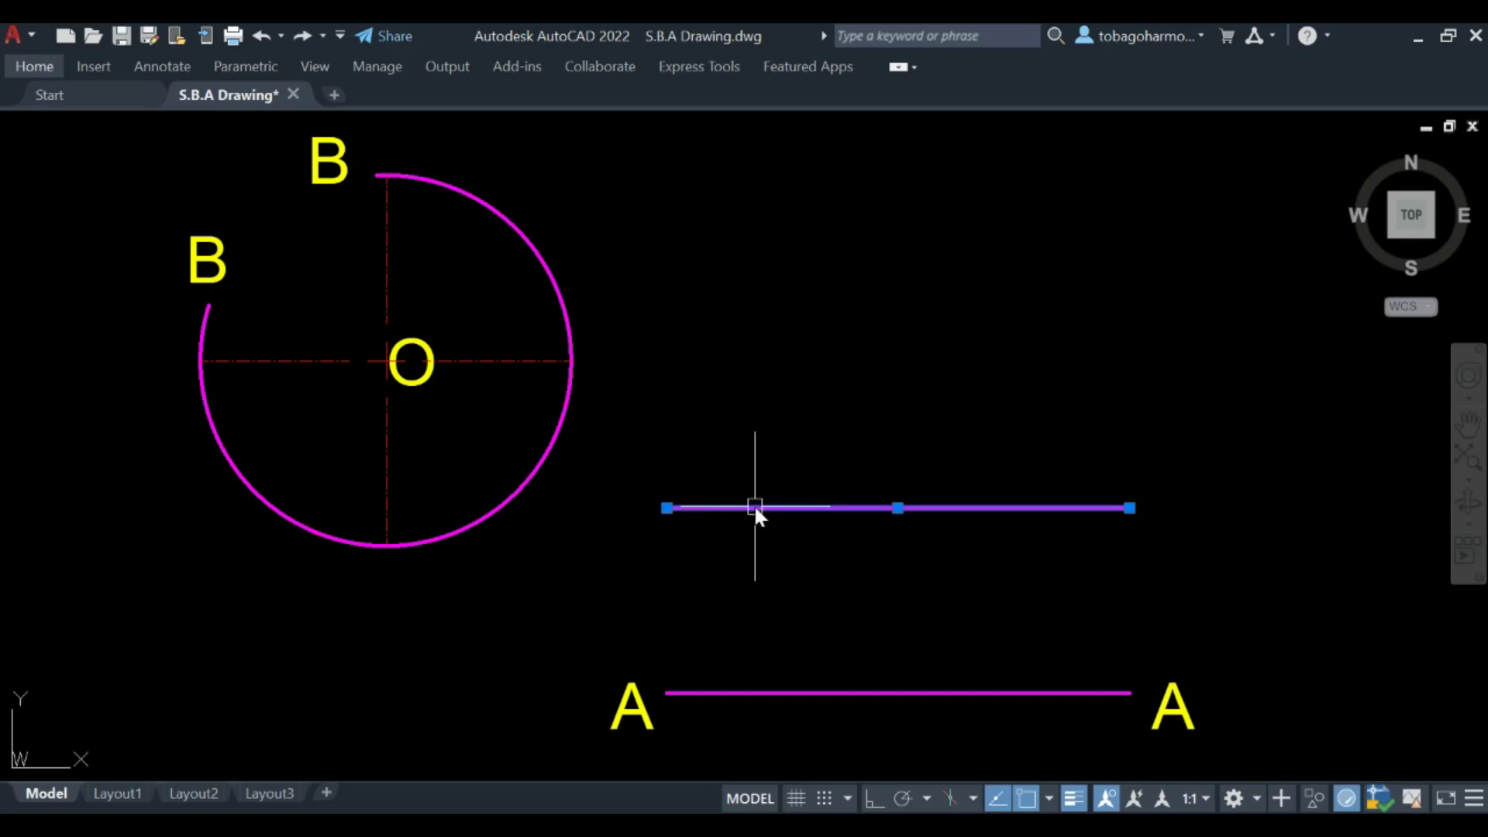
{"action": "left_click", "coordinate": [34, 66]}
{"action": "left_click", "coordinate": [926, 94]}
{"action": "scroll", "coordinate": [931, 235], "scroll_direction": "up", "scroll_amount": 1}
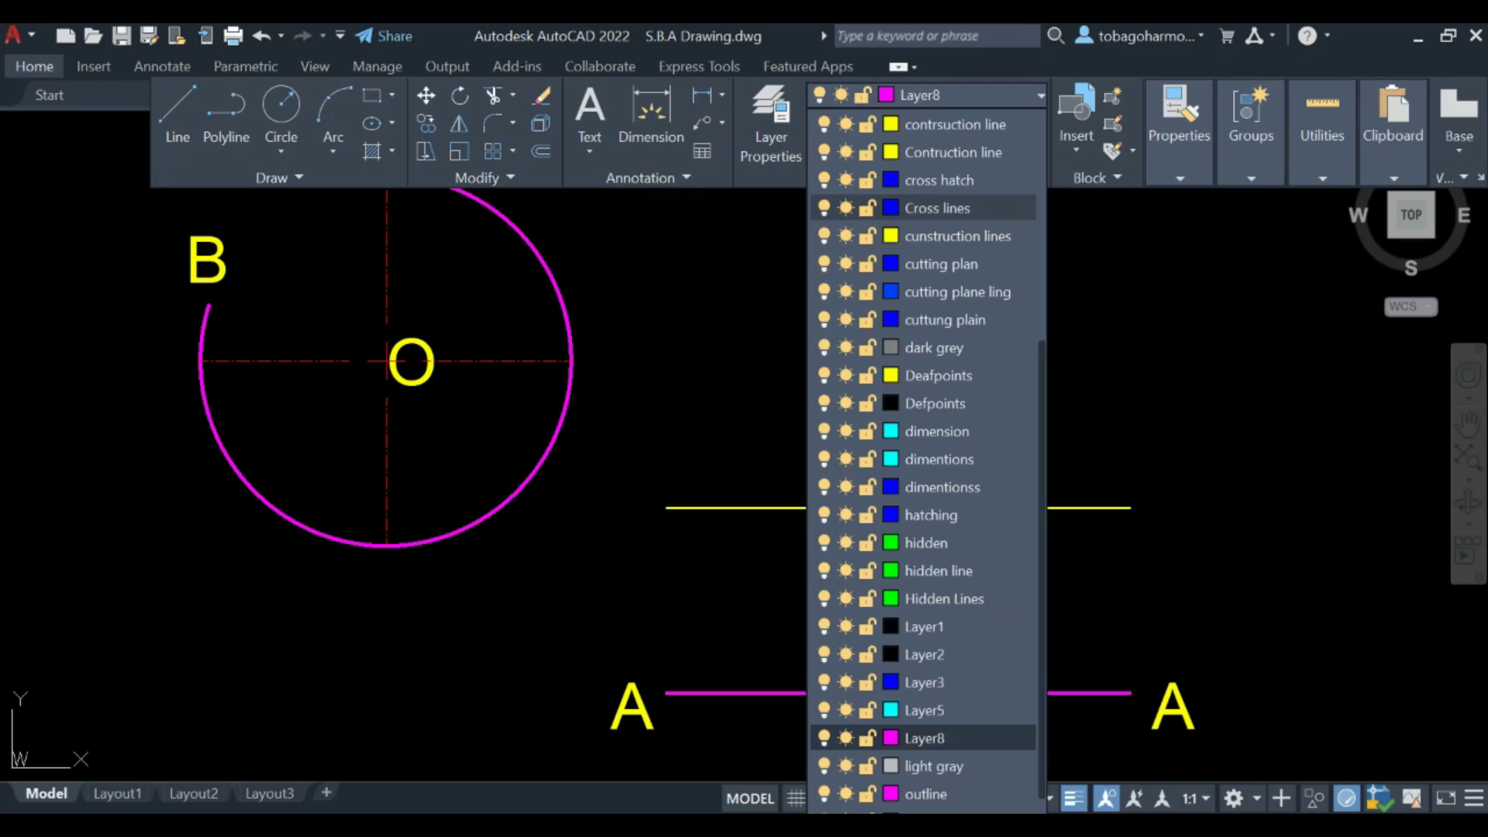
{"action": "left_click", "coordinate": [953, 152]}
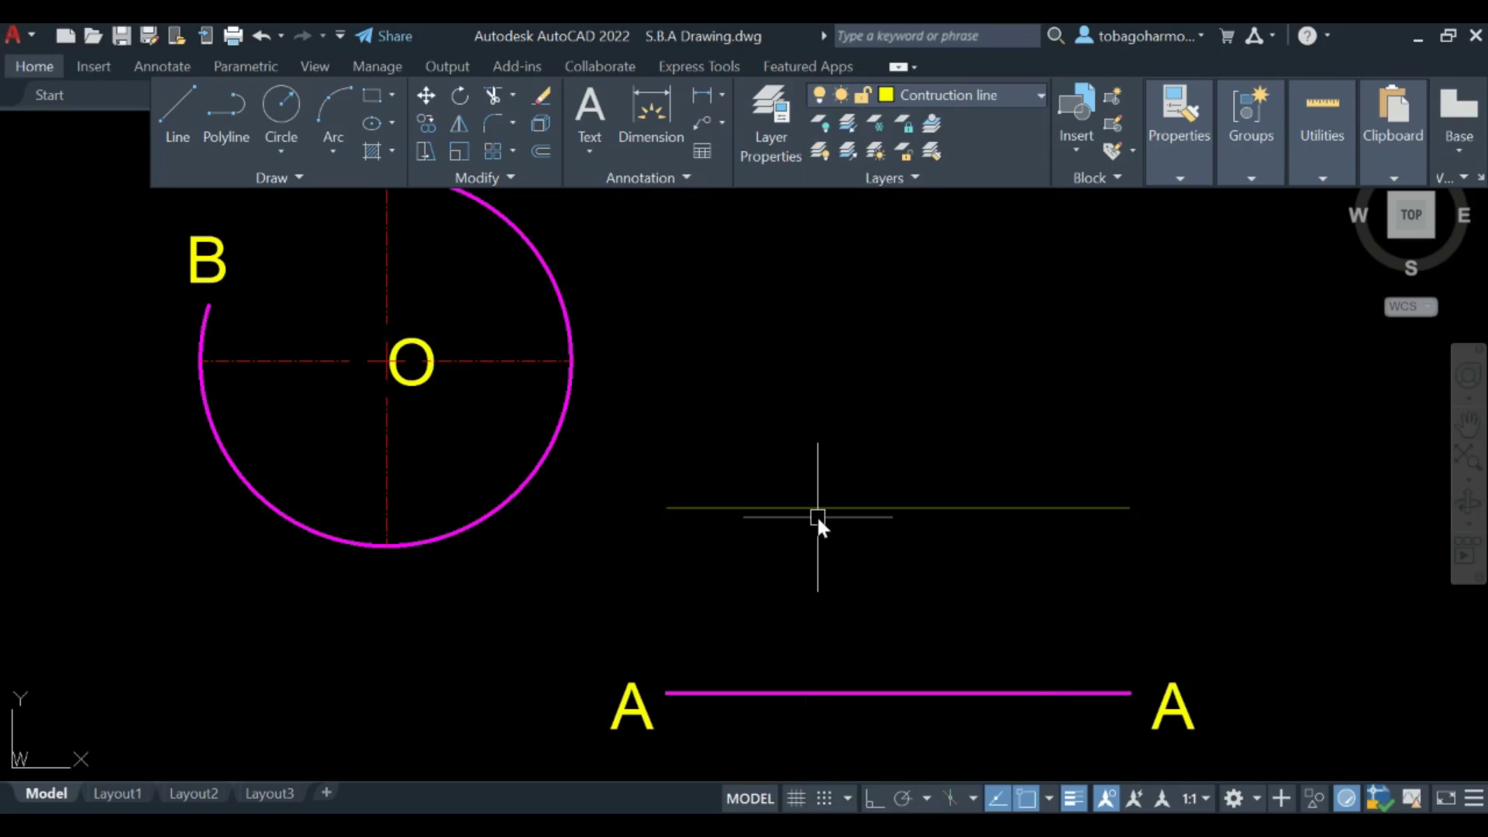
Step: Stretch the construction line's left end further to the left
{"action": "middle_click_drag", "start_coordinate": [859, 379], "coordinate": [865, 398]}
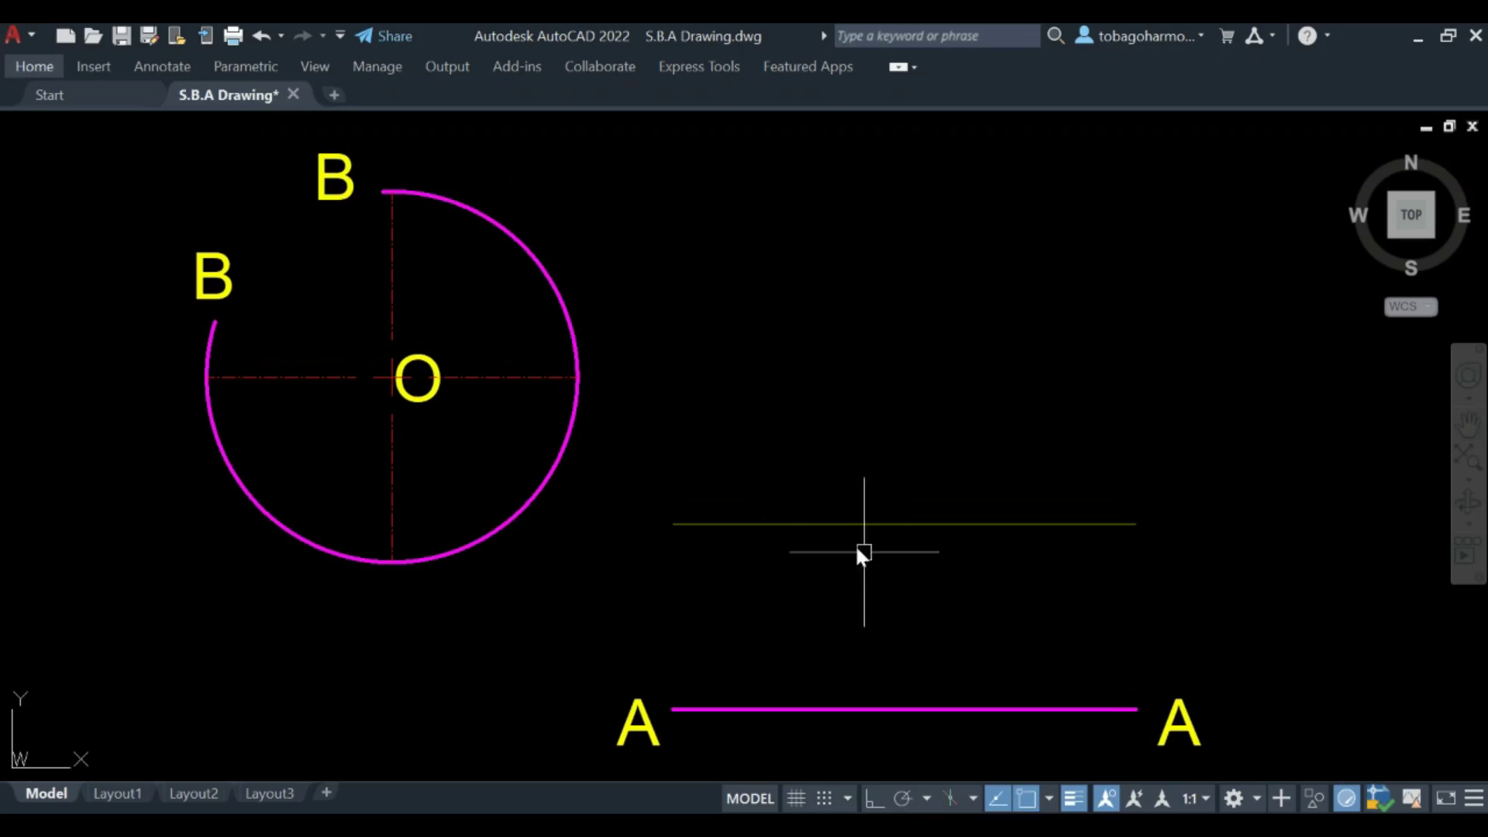
{"action": "left_click", "coordinate": [827, 526]}
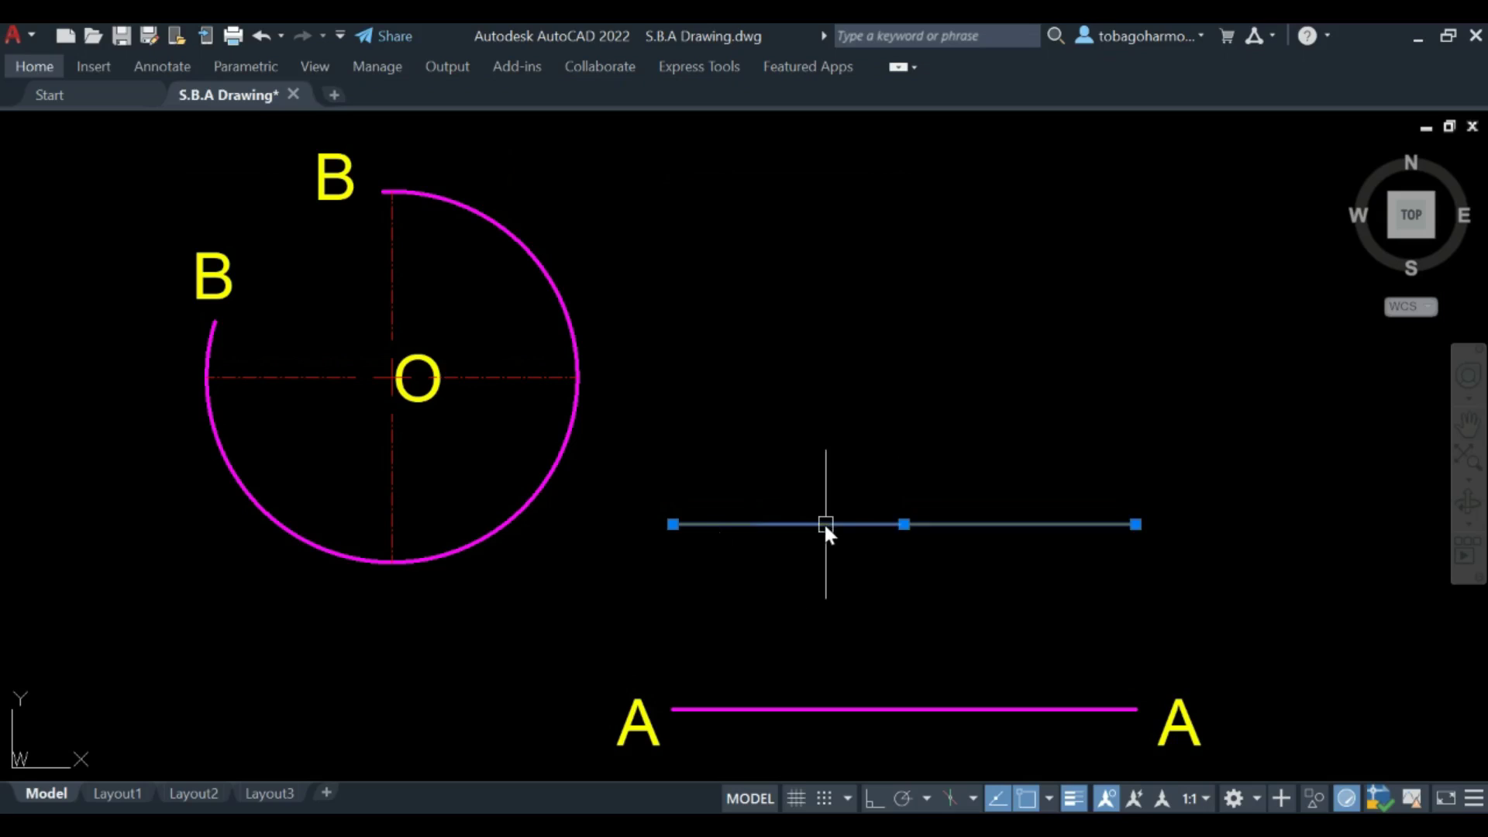
{"action": "left_click", "coordinate": [673, 524]}
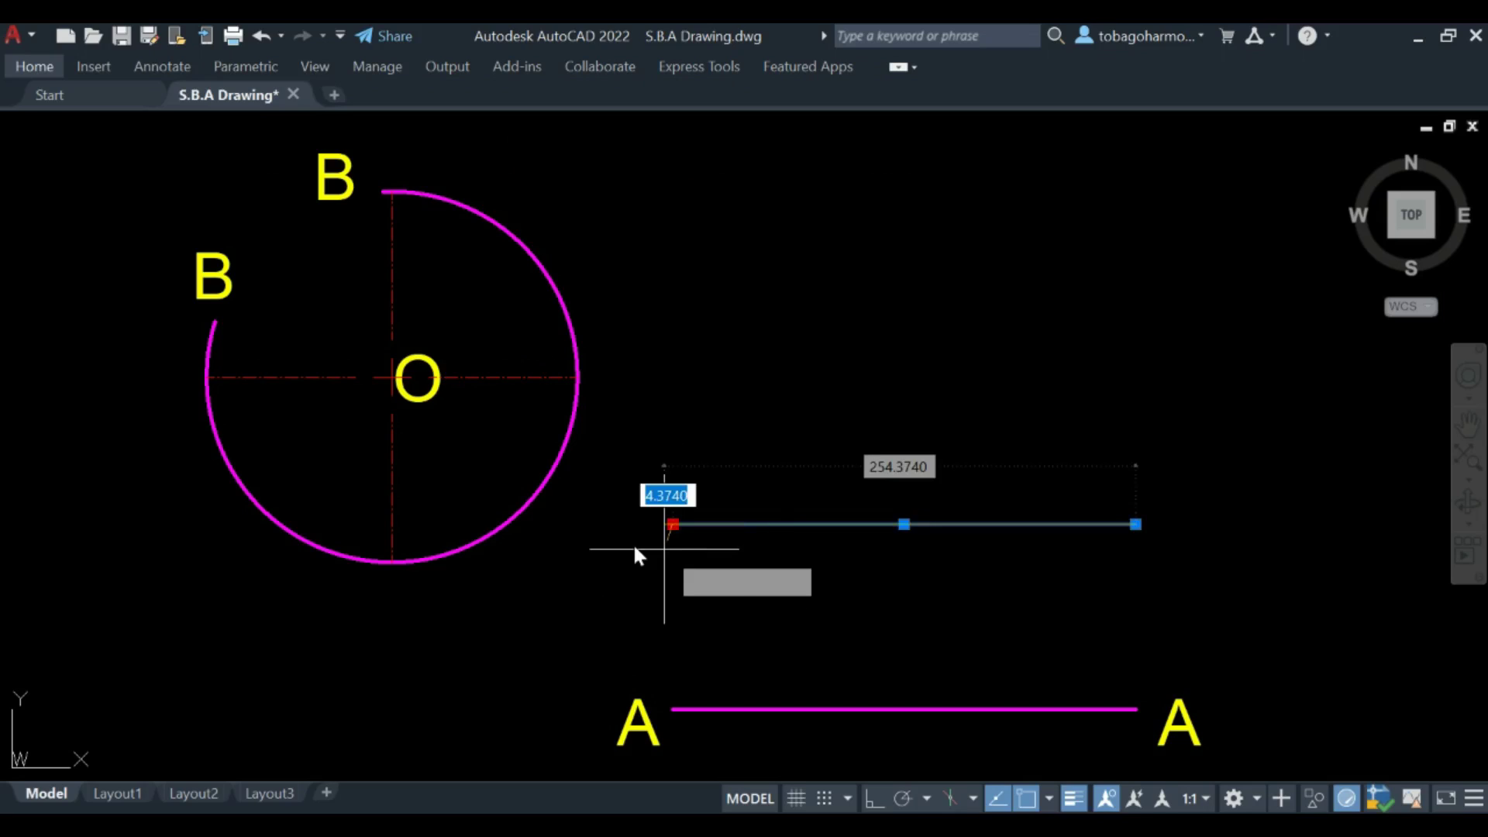
{"action": "left_click", "coordinate": [580, 543]}
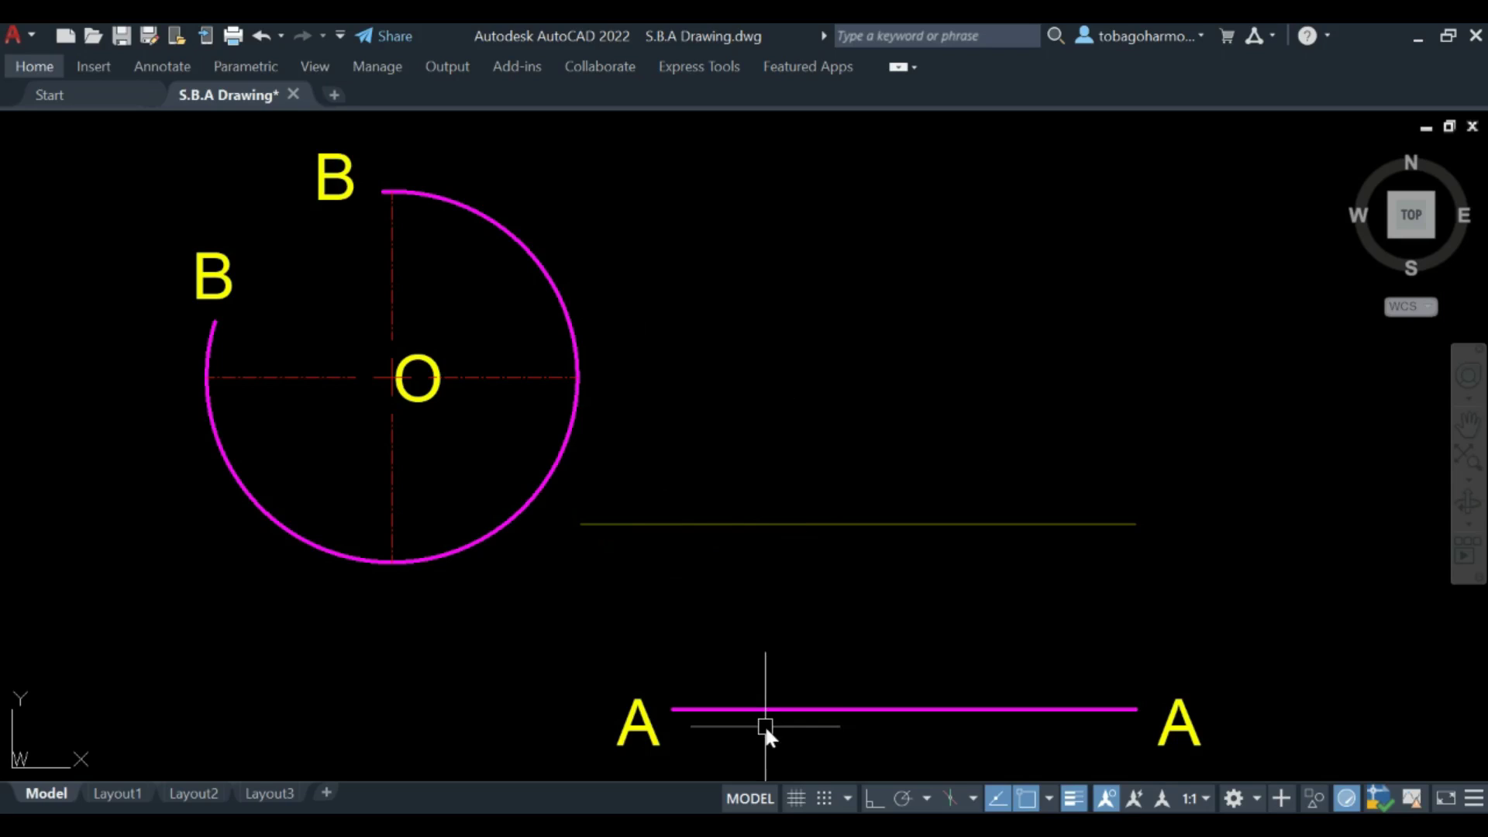
{"action": "type", "text": "dim"}
{"action": "key", "text": "Return"}
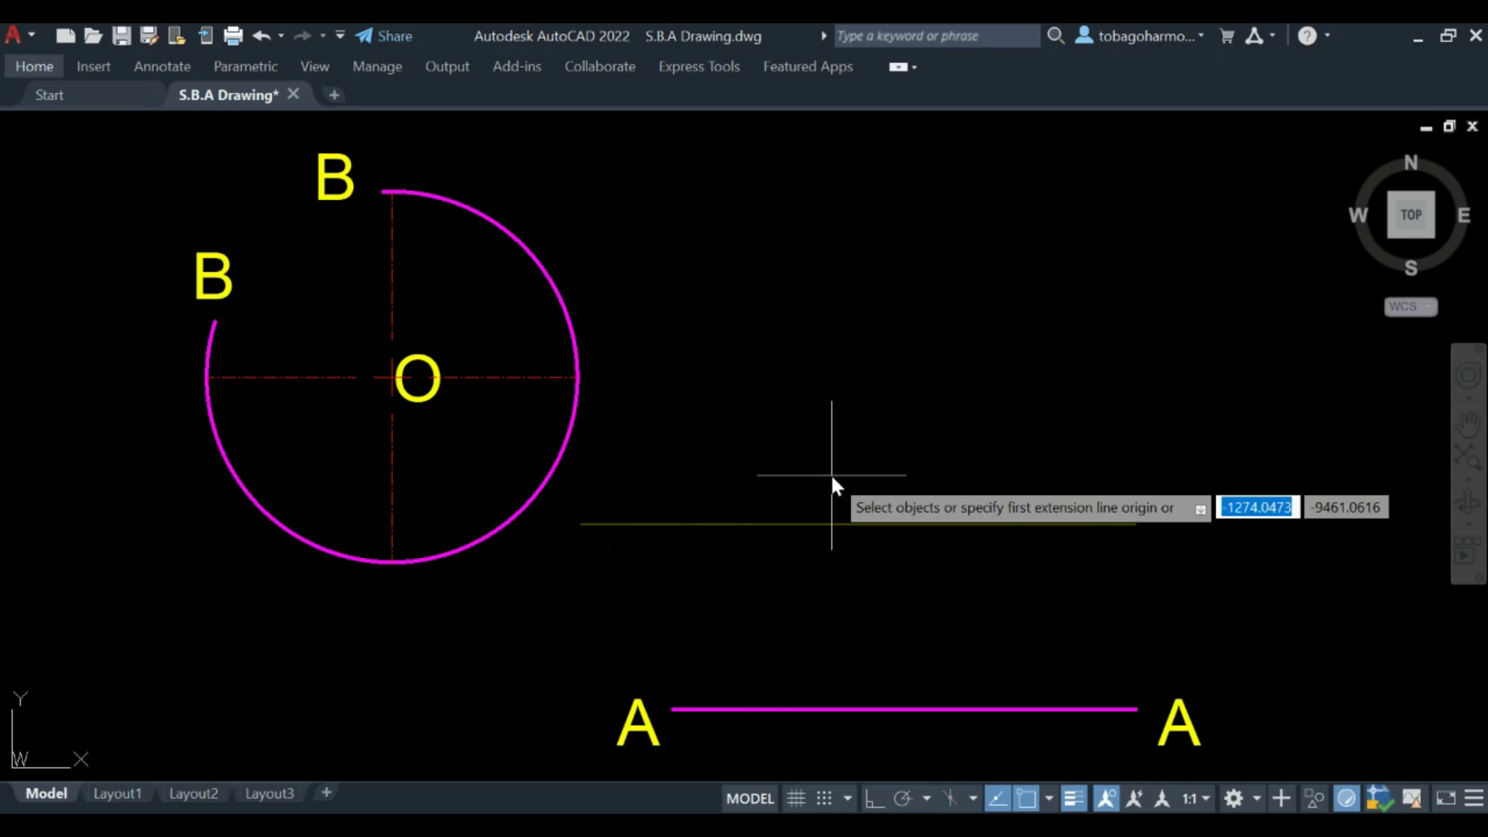
{"action": "left_click", "coordinate": [1137, 524]}
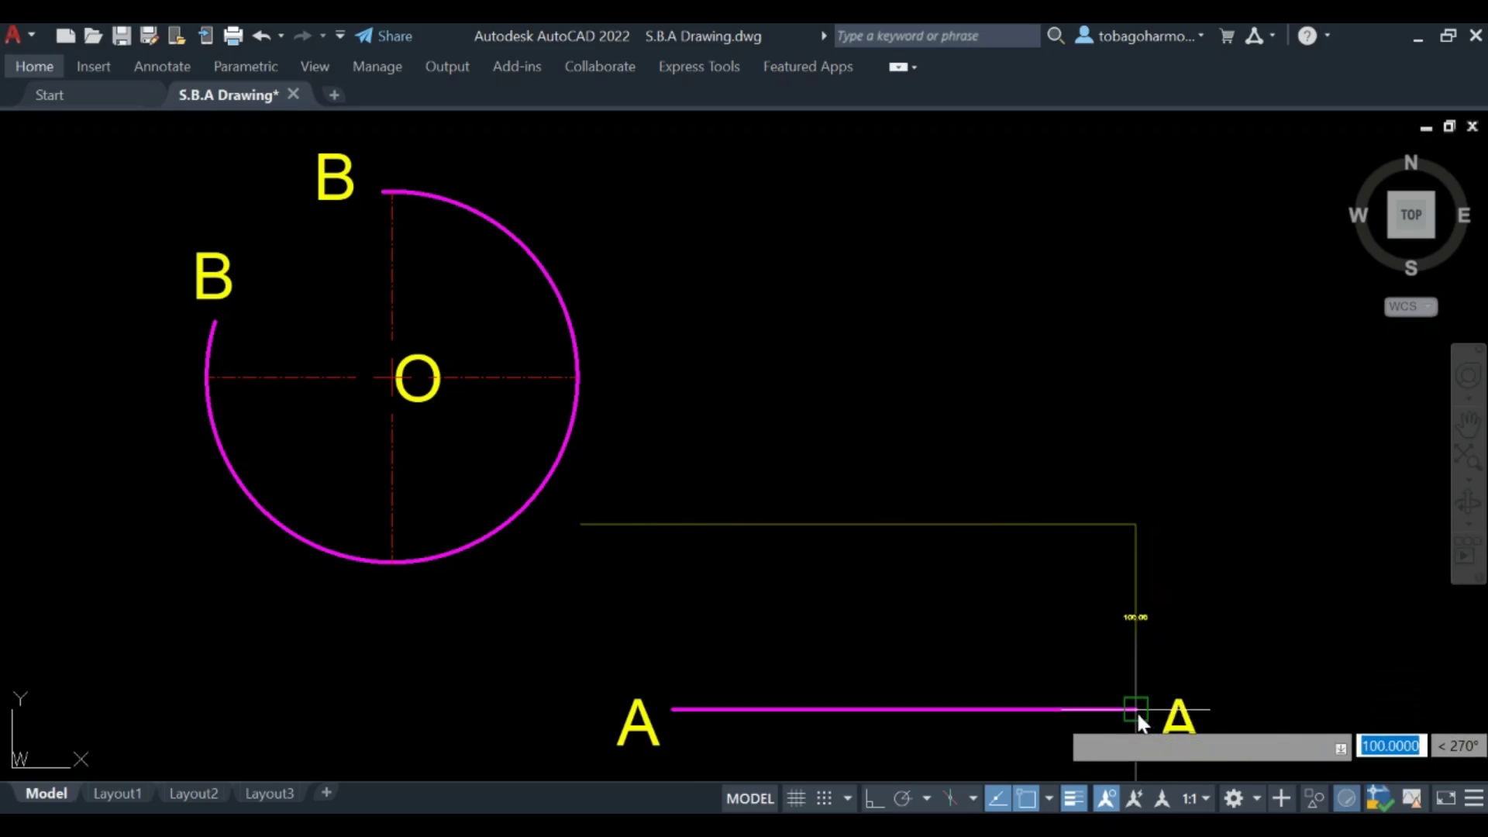
{"action": "left_click", "coordinate": [1137, 709]}
{"action": "left_click", "coordinate": [1166, 647]}
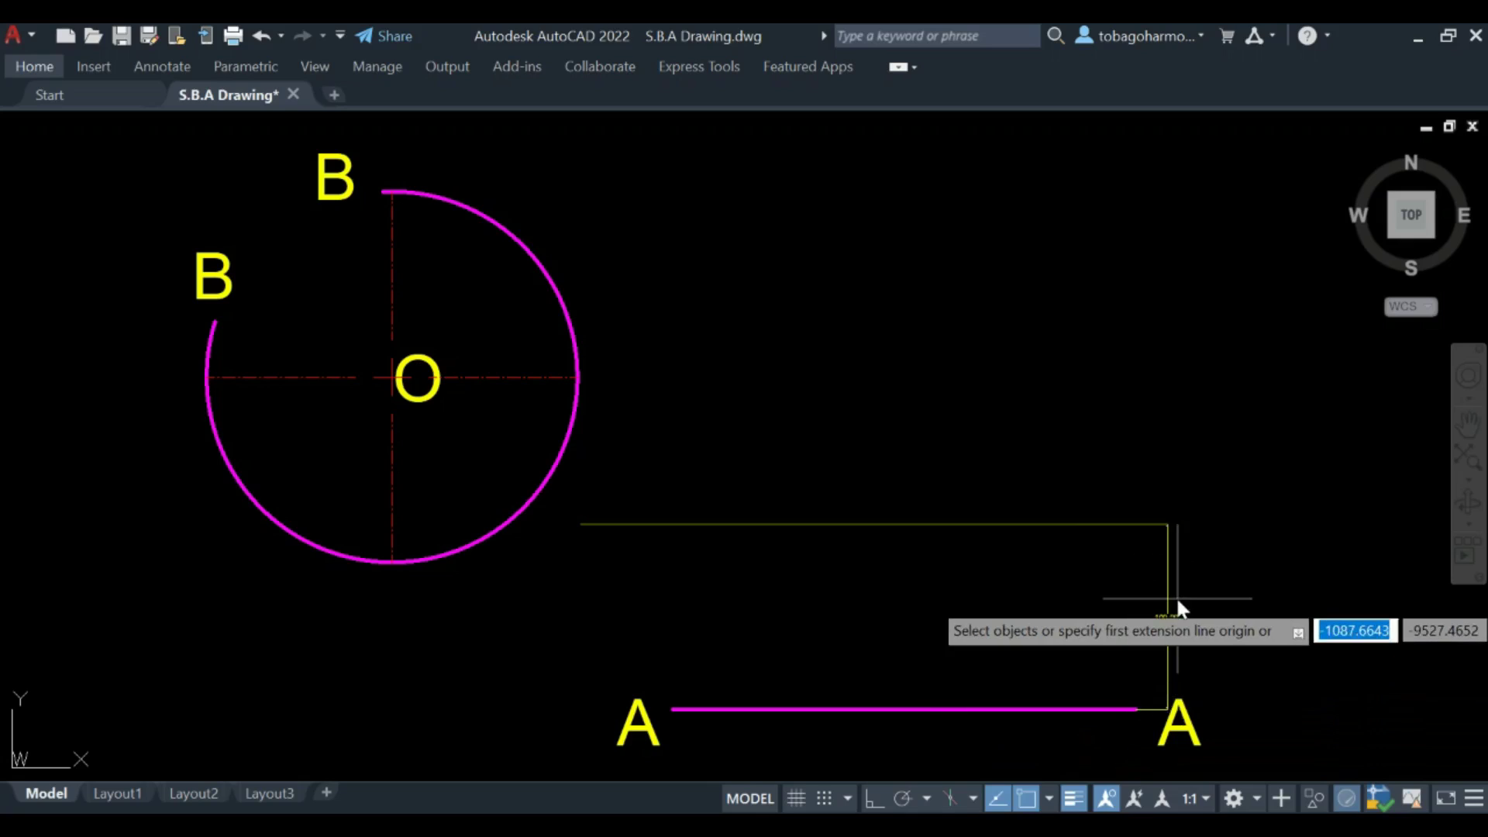
{"action": "scroll", "coordinate": [1175, 613], "scroll_direction": "up", "scroll_amount": 3}
{"action": "scroll", "coordinate": [1118, 652], "scroll_direction": "down", "scroll_amount": 4}
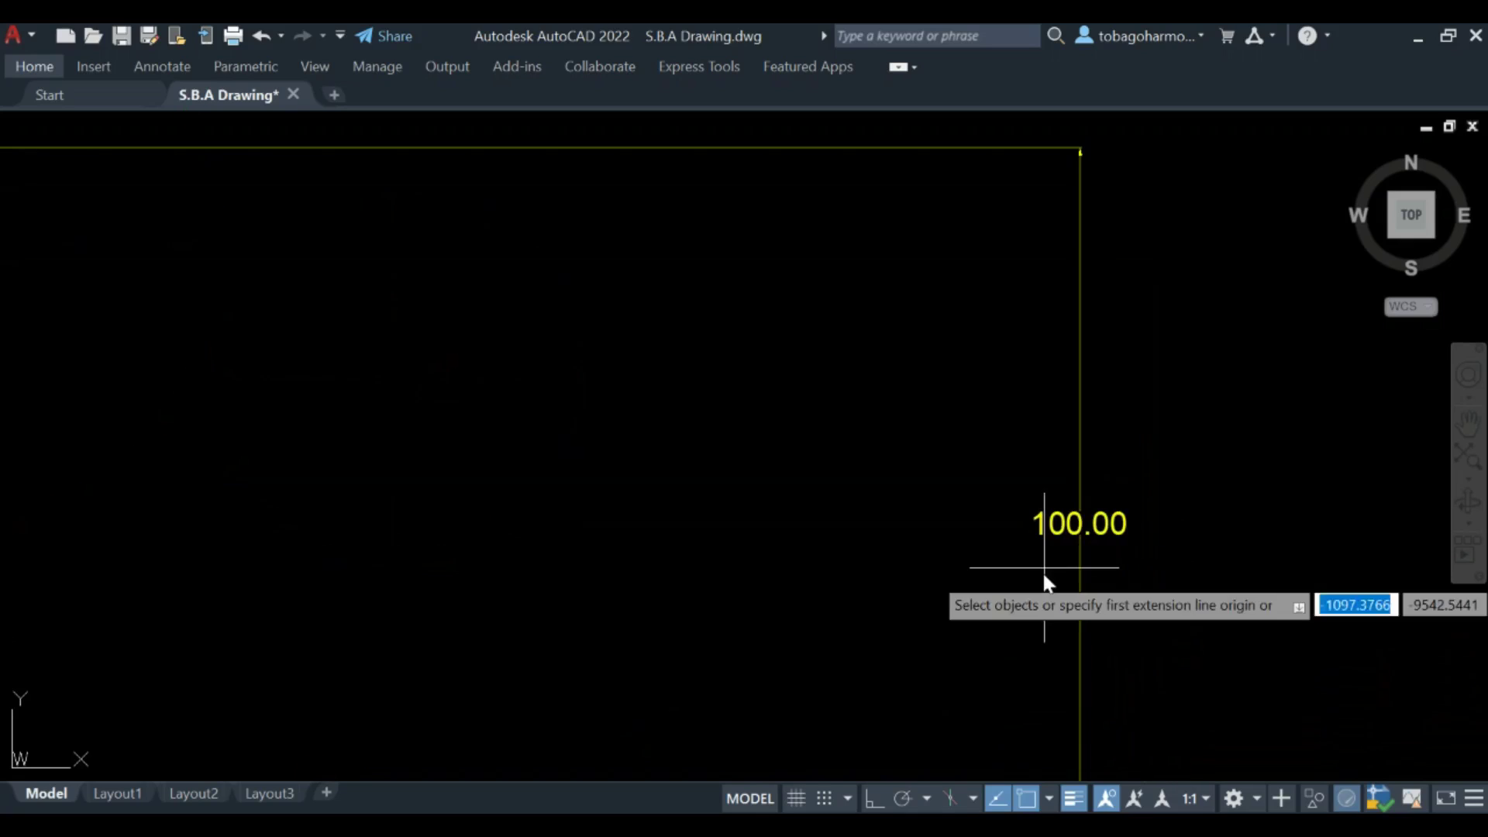
{"action": "left_click", "coordinate": [1052, 491]}
{"action": "key", "text": "Delete"}
{"action": "scroll", "coordinate": [1049, 477], "scroll_direction": "down", "scroll_amount": 3}
{"action": "middle_click_drag", "start_coordinate": [893, 359], "coordinate": [954, 426]}
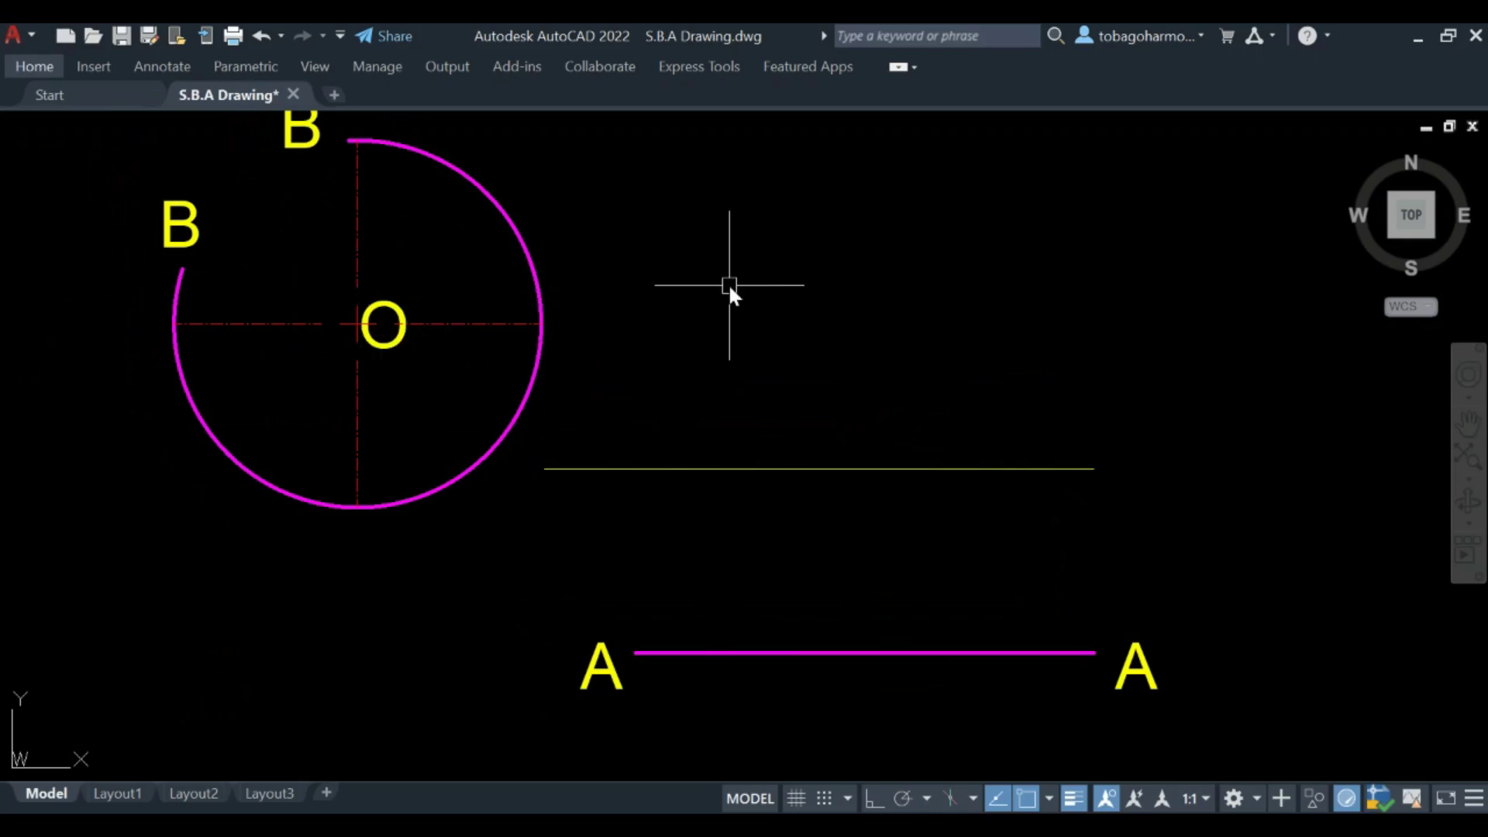
Step: Draw a radius-200 arc centred on O so it crosses the horizontal construction line
{"action": "type", "text": "ARC"}
{"action": "key", "text": "Return"}
{"action": "type", "text": "c"}
{"action": "key", "text": "Return"}
{"action": "scroll", "coordinate": [335, 327], "scroll_direction": "up", "scroll_amount": 2}
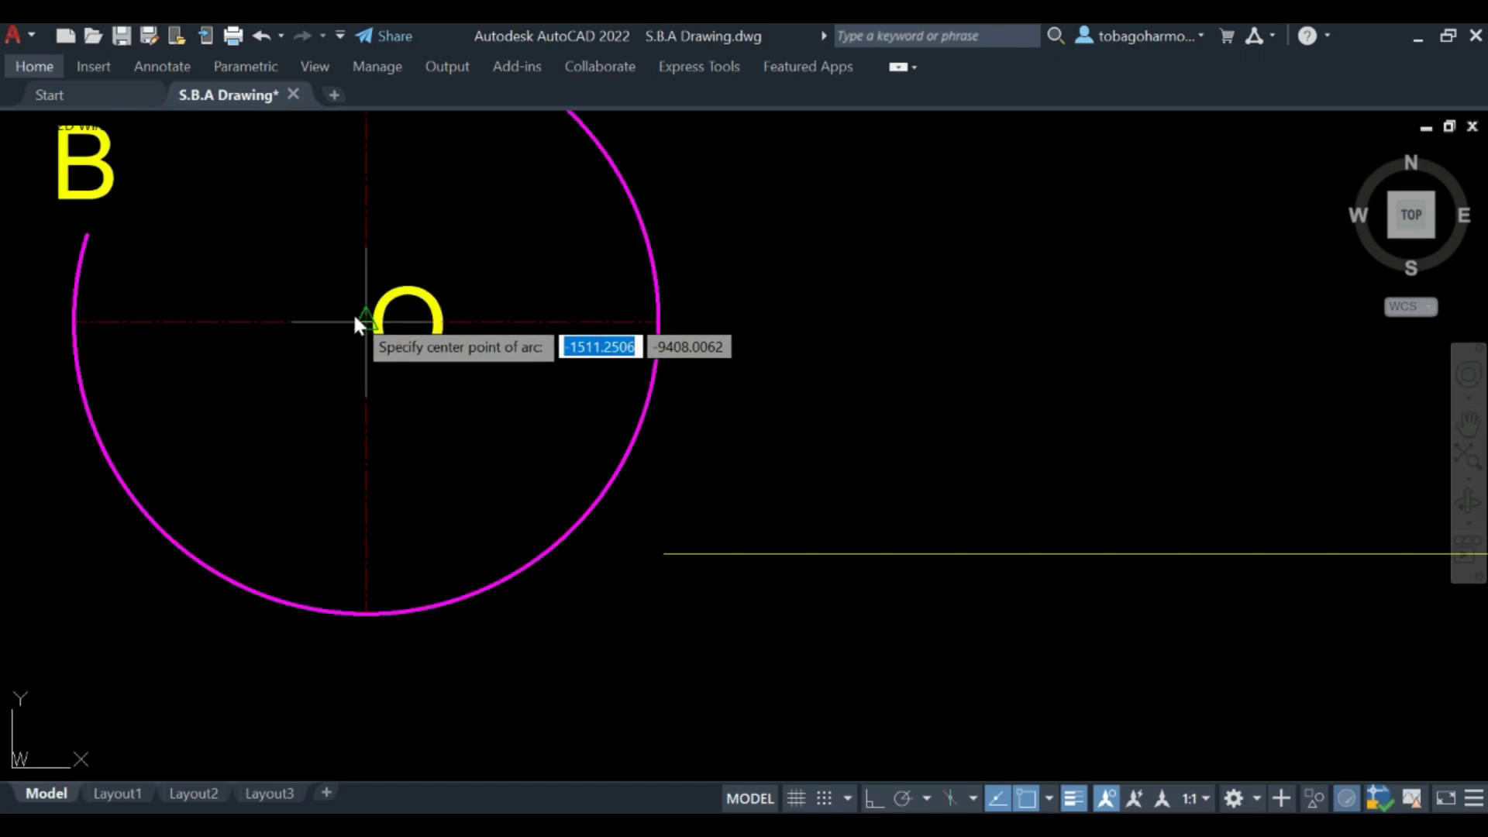
{"action": "left_click", "coordinate": [356, 320]}
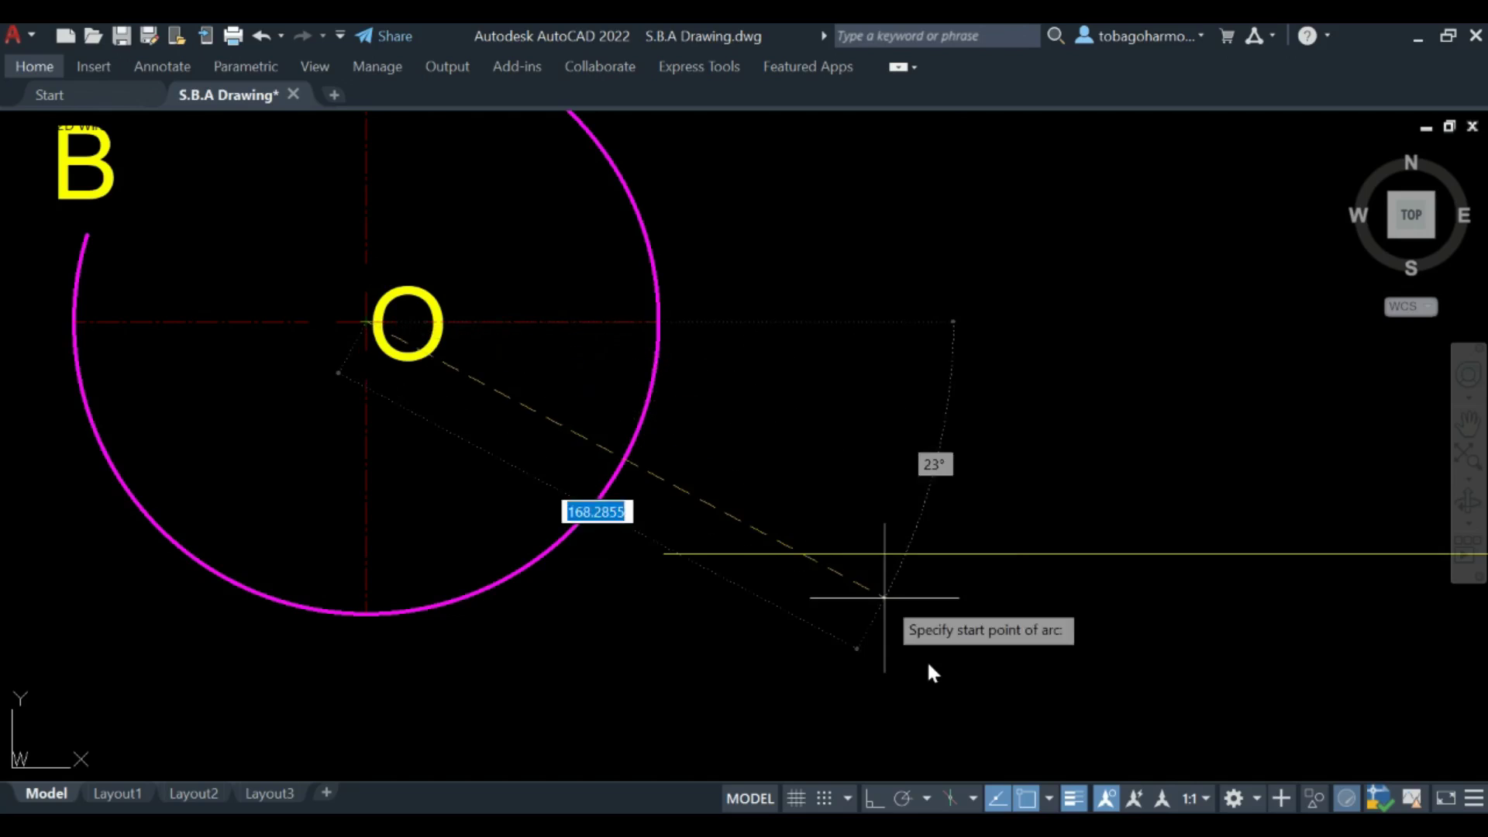
{"action": "scroll", "coordinate": [775, 510], "scroll_direction": "down", "scroll_amount": 2}
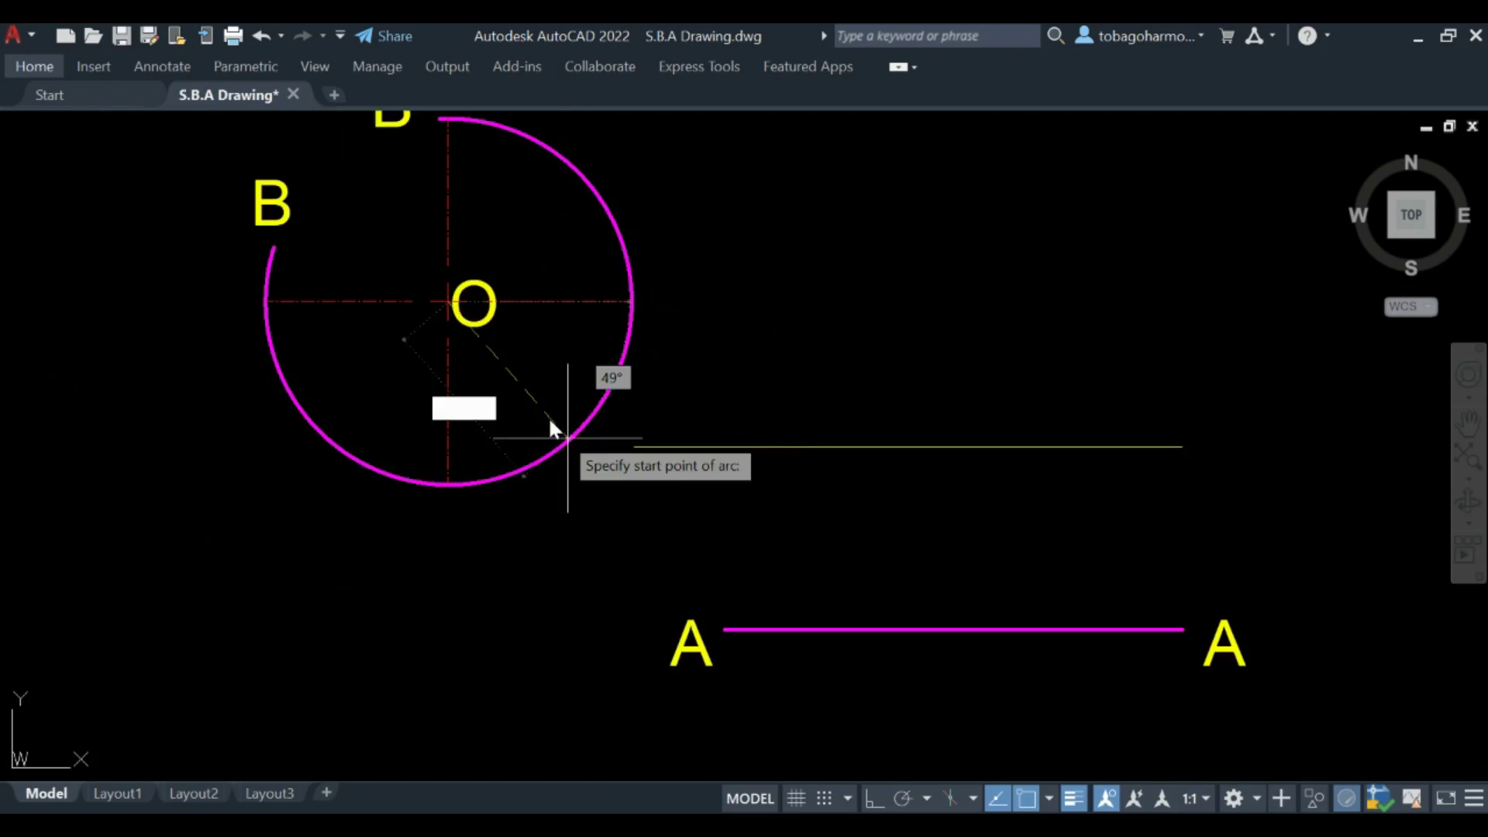
{"action": "type", "text": "200"}
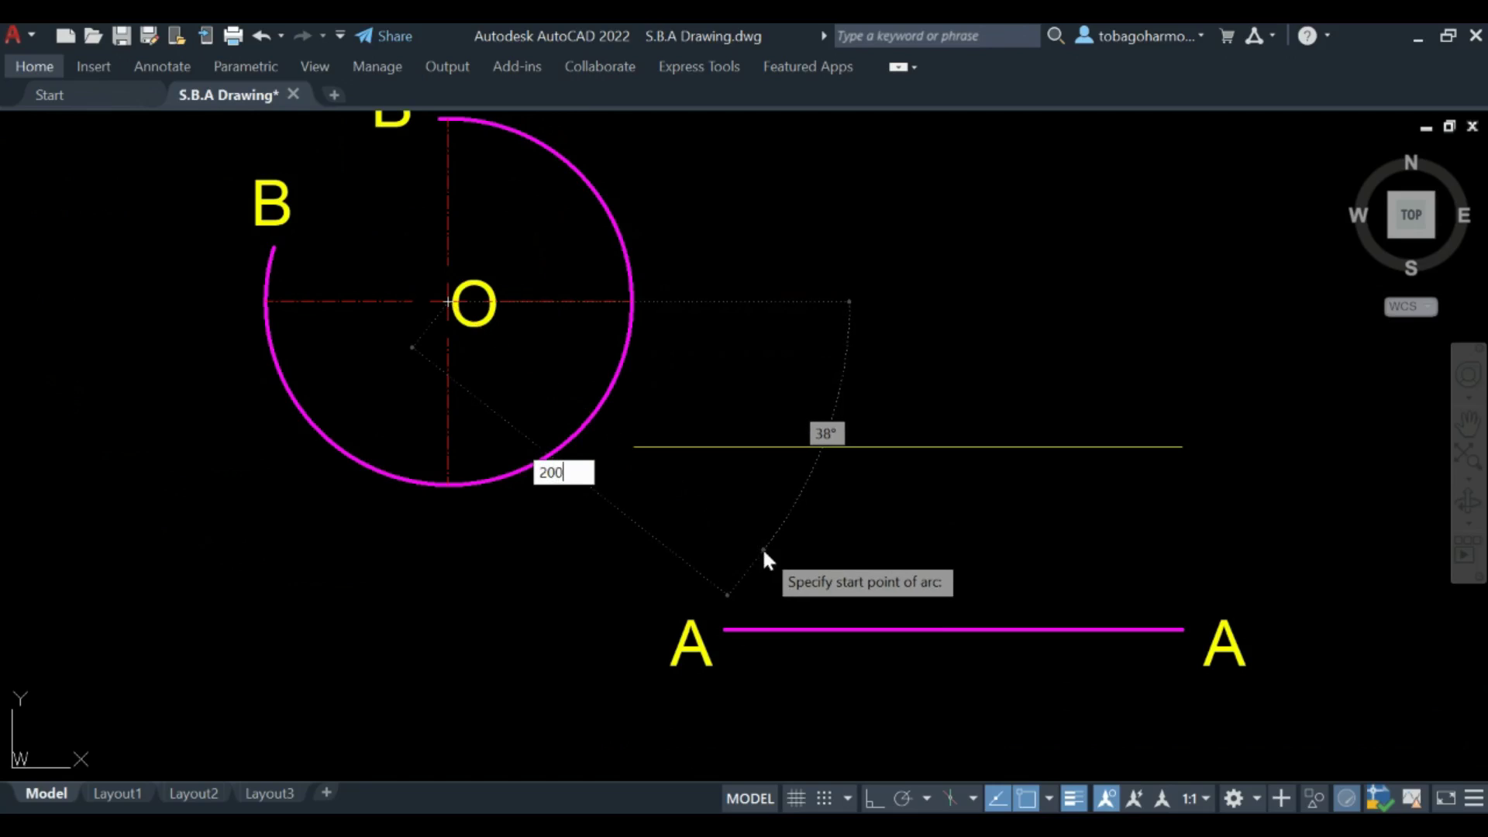
{"action": "key", "text": "Return"}
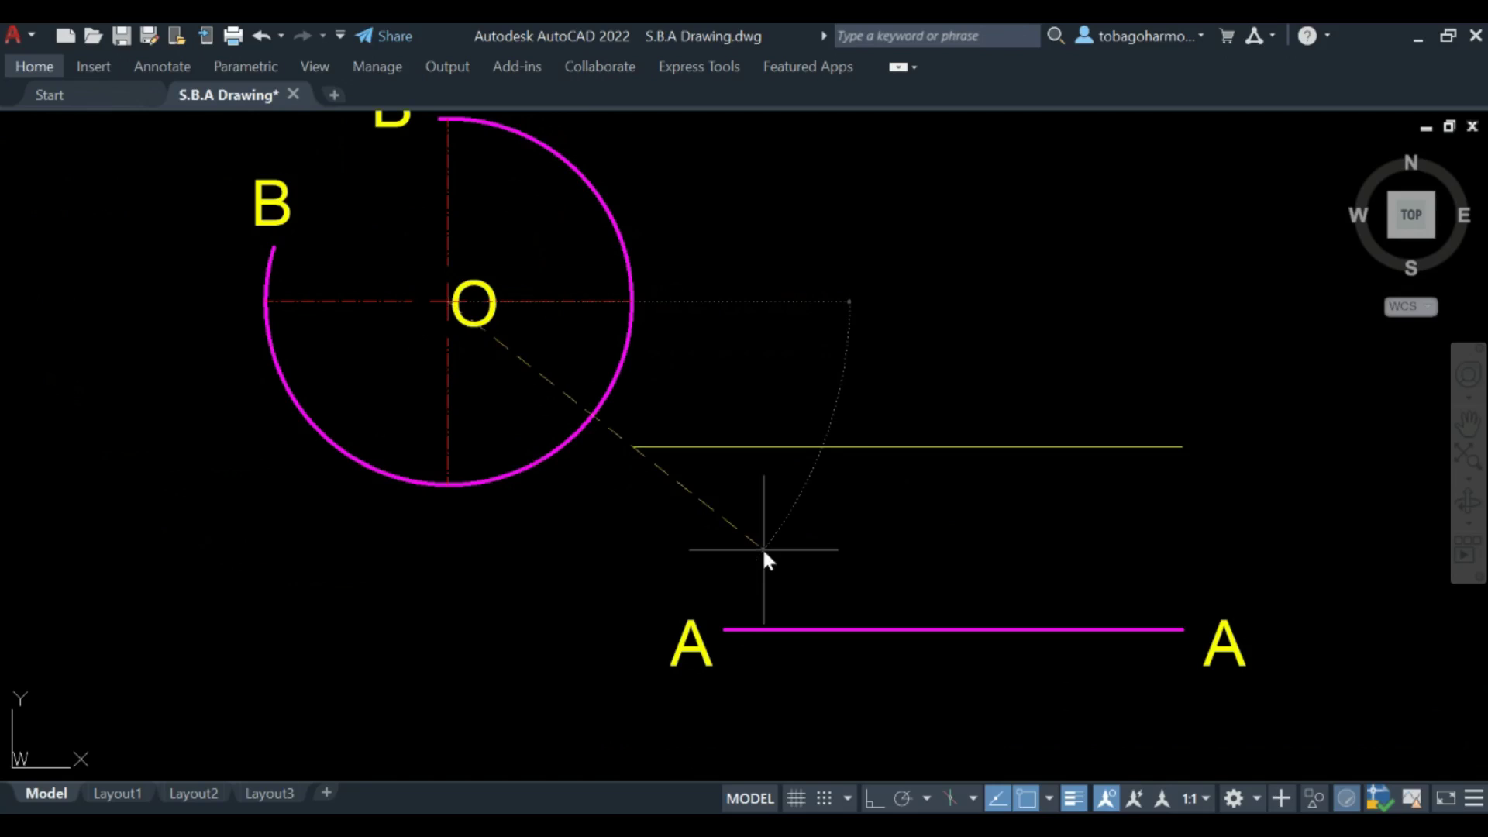
{"action": "left_click", "coordinate": [903, 315]}
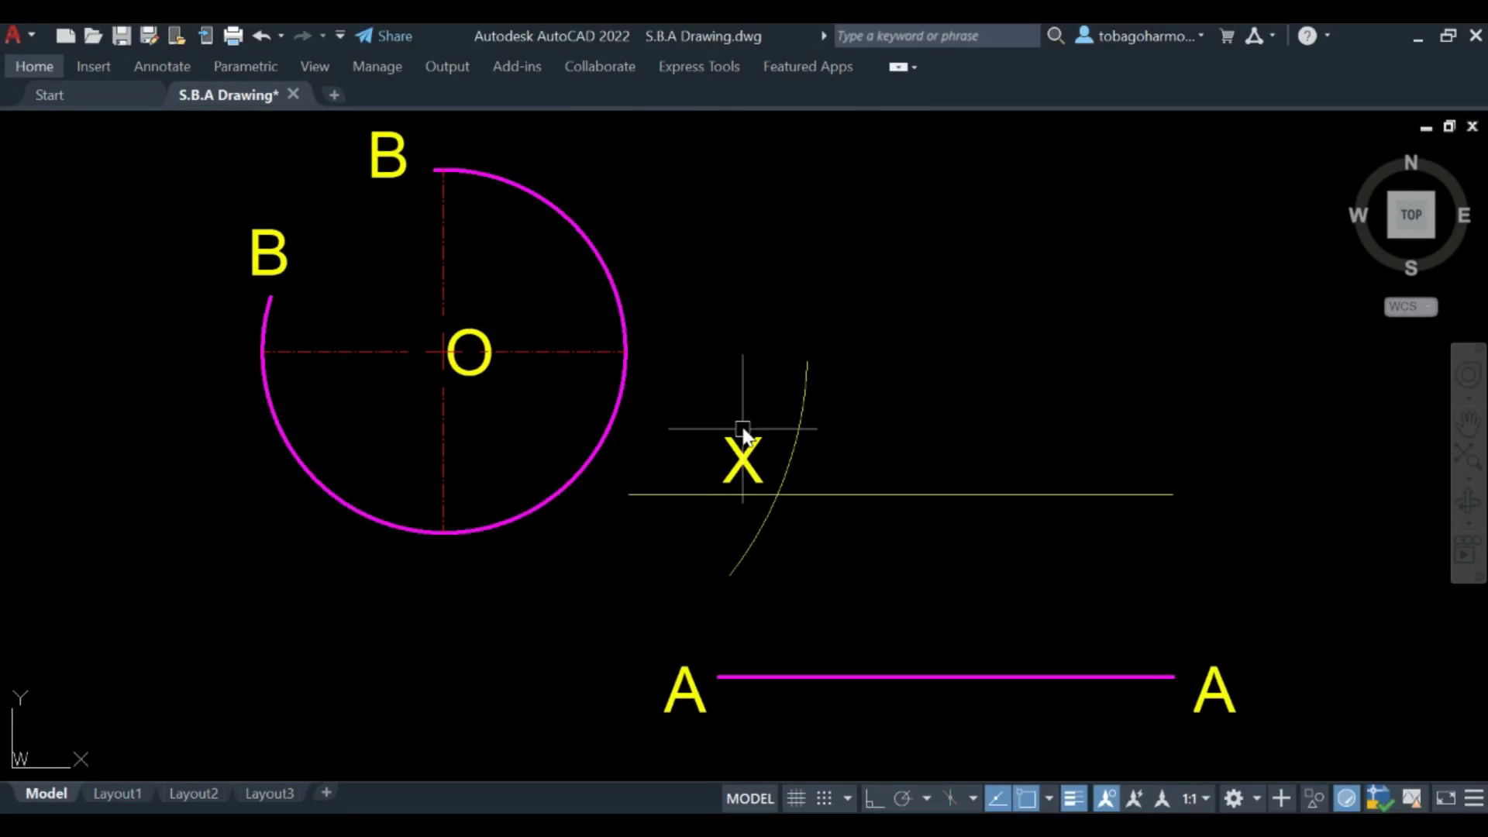
Step: Draw a radius-100 arc centred at intersection X, sweeping from circle O to line A–A
{"action": "scroll", "coordinate": [768, 495], "scroll_direction": "up", "scroll_amount": 2}
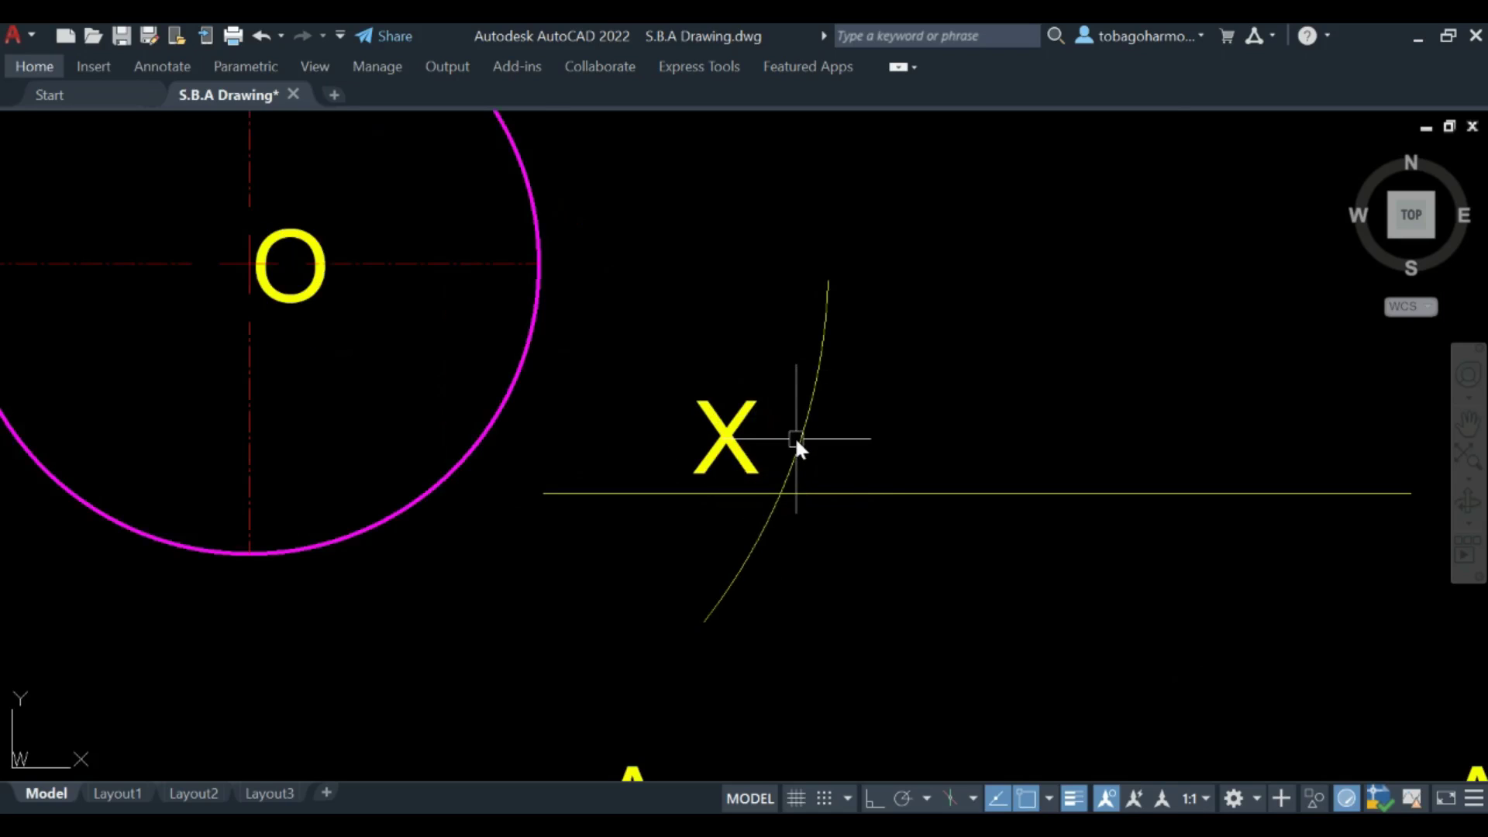
{"action": "scroll", "coordinate": [796, 472], "scroll_direction": "down", "scroll_amount": 2}
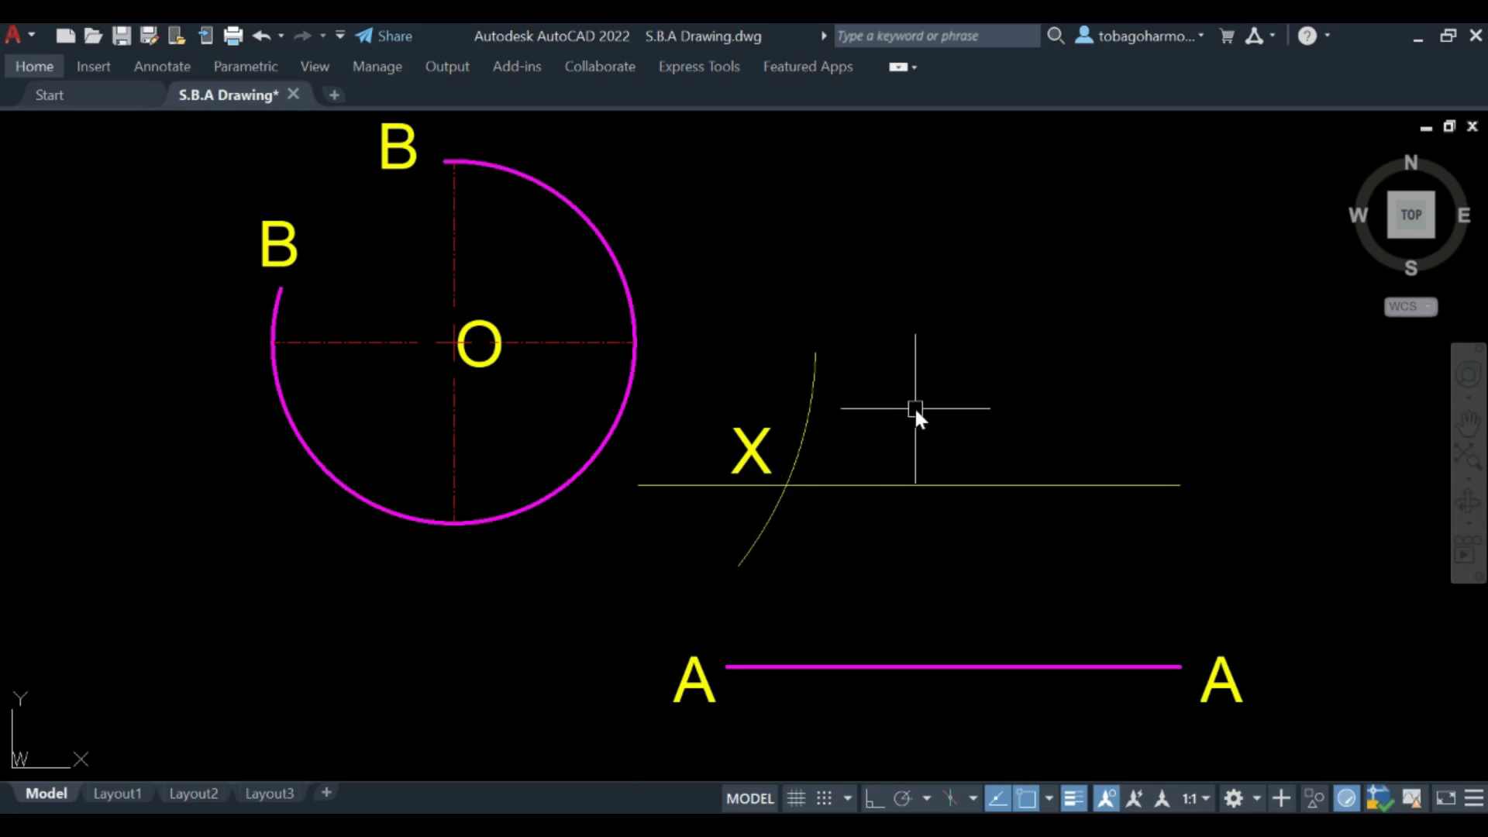
{"action": "type", "text": "ARC"}
{"action": "key", "text": "Return"}
{"action": "type", "text": "c"}
{"action": "key", "text": "Return"}
{"action": "left_click", "coordinate": [787, 486]}
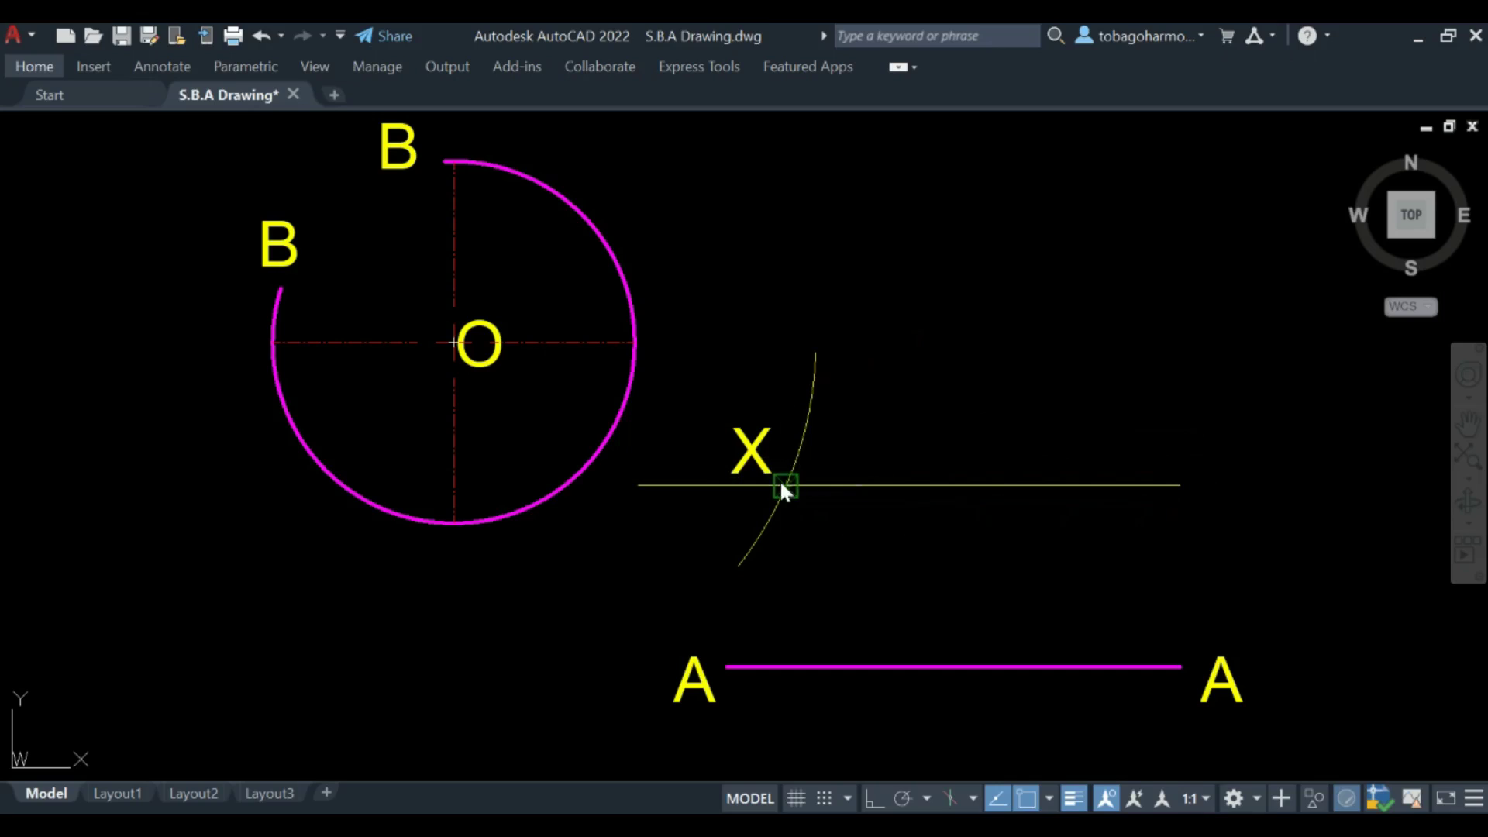
{"action": "type", "text": "100"}
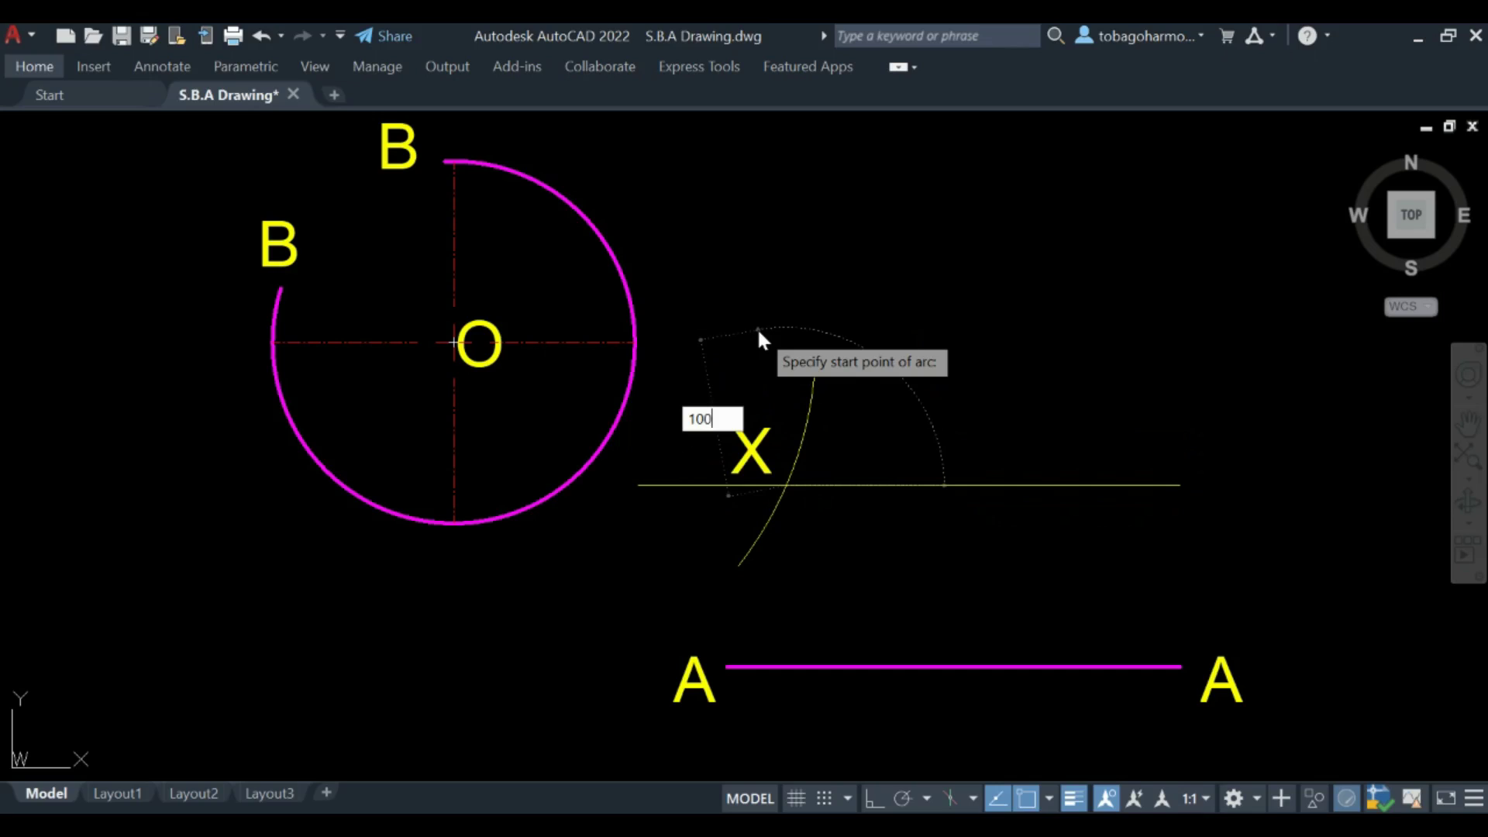
{"action": "key", "text": "Return"}
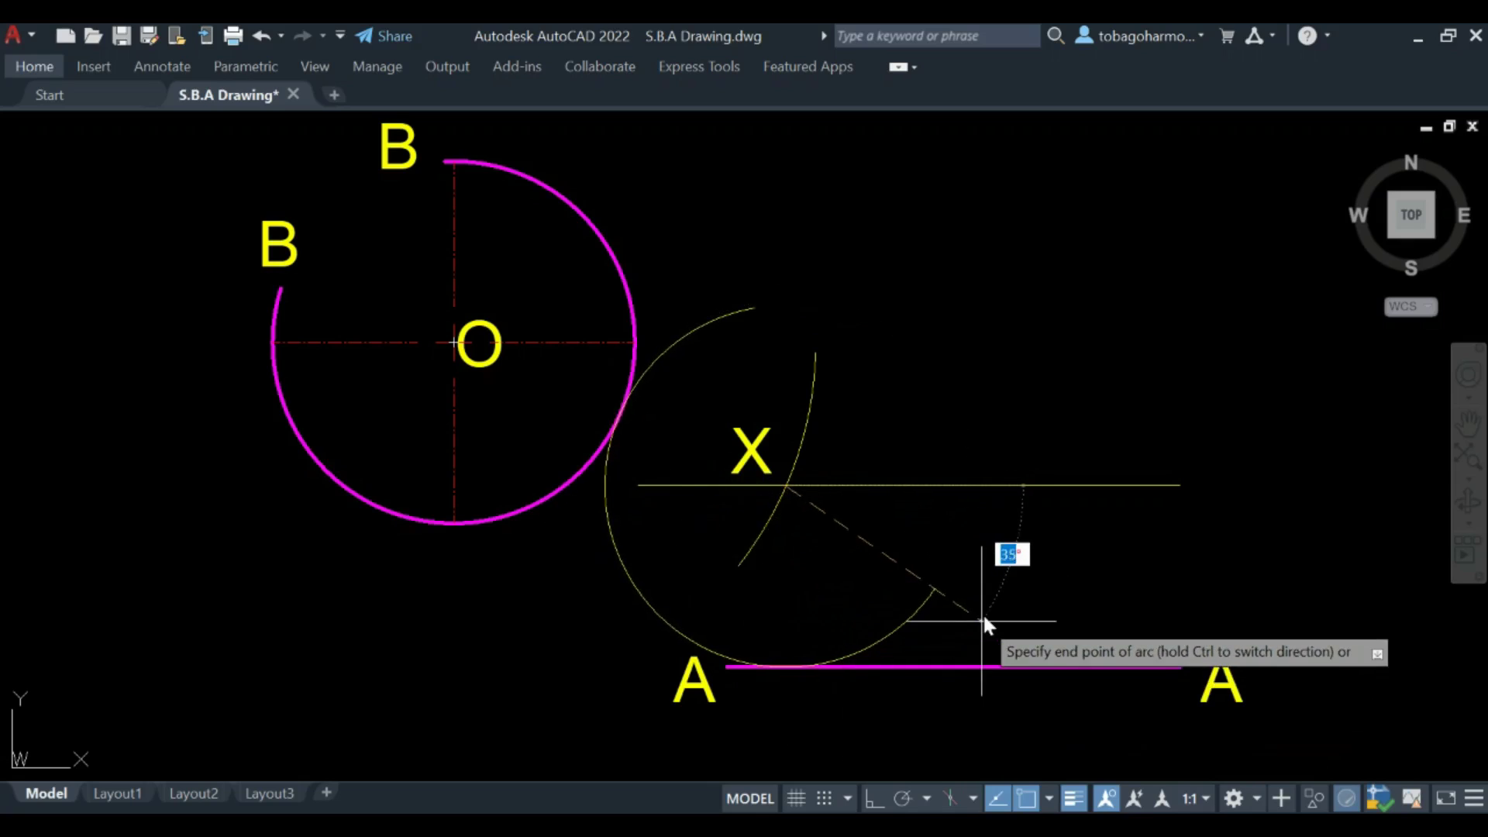
{"action": "left_click", "coordinate": [992, 576]}
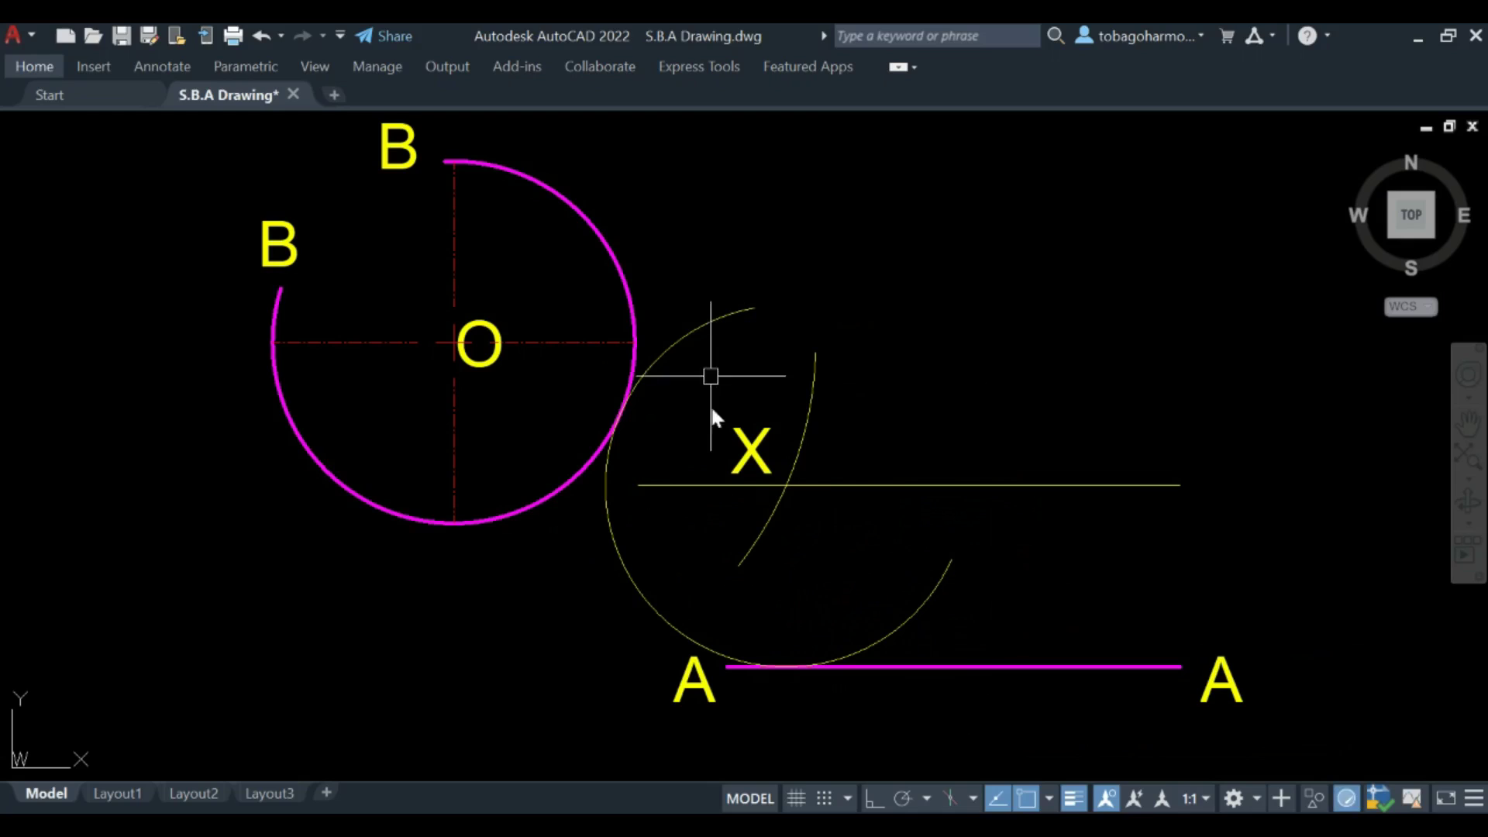
Step: Inspect both tangent points of the X-centred arc close up, then select that arc
{"action": "scroll", "coordinate": [796, 664], "scroll_direction": "up", "scroll_amount": 5}
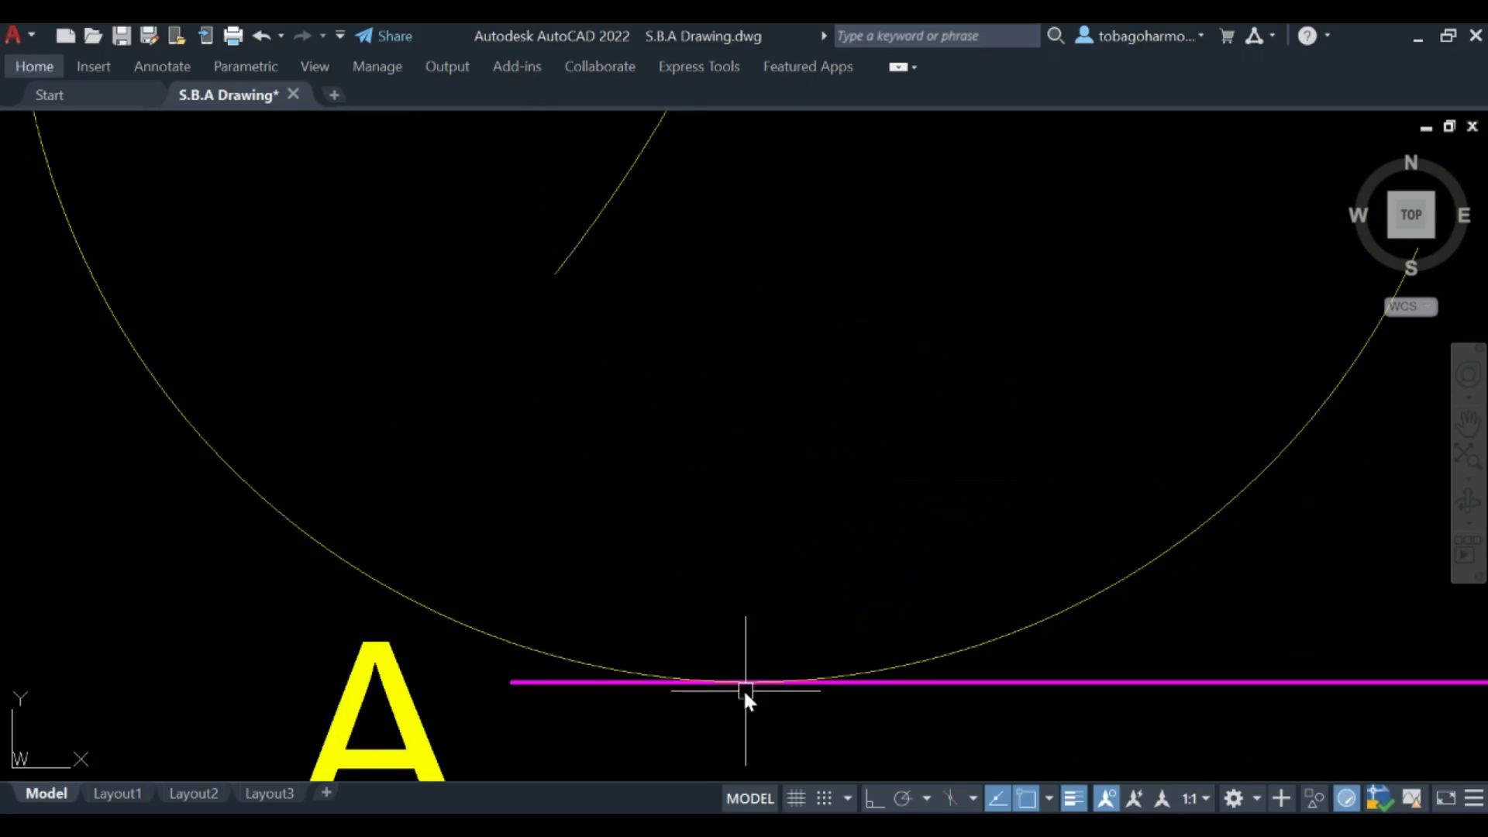
{"action": "scroll", "coordinate": [760, 677], "scroll_direction": "up", "scroll_amount": 2}
{"action": "scroll", "coordinate": [763, 674], "scroll_direction": "down", "scroll_amount": 3}
{"action": "scroll", "coordinate": [540, 364], "scroll_direction": "down", "scroll_amount": 2}
{"action": "scroll", "coordinate": [524, 387], "scroll_direction": "up", "scroll_amount": 5}
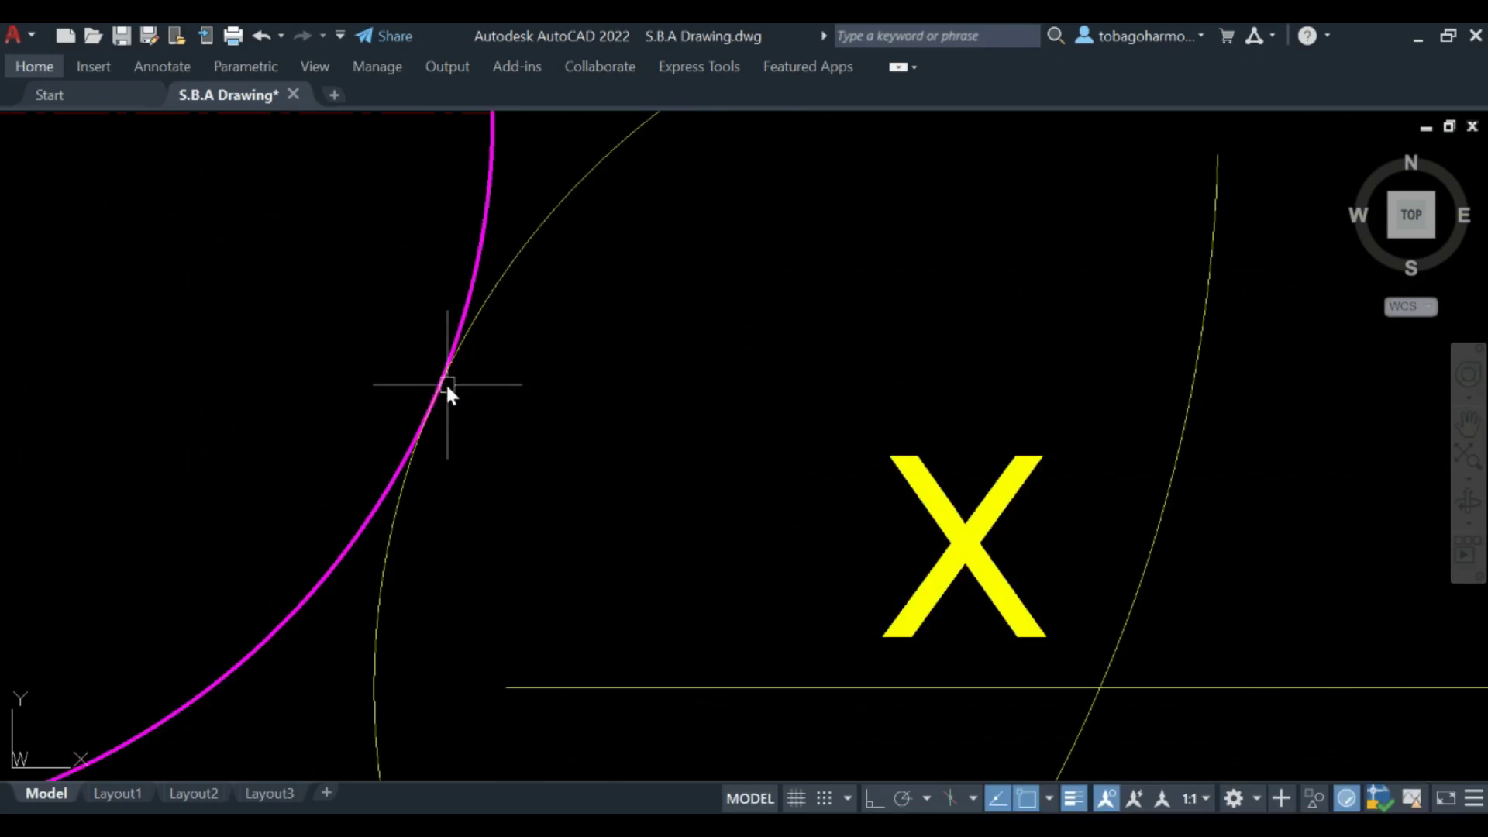
{"action": "scroll", "coordinate": [423, 388], "scroll_direction": "up", "scroll_amount": 2}
{"action": "scroll", "coordinate": [577, 388], "scroll_direction": "down", "scroll_amount": 6}
{"action": "mouse_move", "coordinate": [585, 389]}
{"action": "middle_mouse_down"}
{"action": "mouse_move", "coordinate": [648, 249]}
{"action": "mouse_move", "coordinate": [640, 426]}
{"action": "middle_mouse_up"}
{"action": "scroll", "coordinate": [651, 250], "scroll_direction": "down", "scroll_amount": 2}
{"action": "scroll", "coordinate": [640, 426], "scroll_direction": "down", "scroll_amount": 2}
{"action": "scroll", "coordinate": [626, 402], "scroll_direction": "up", "scroll_amount": 2}
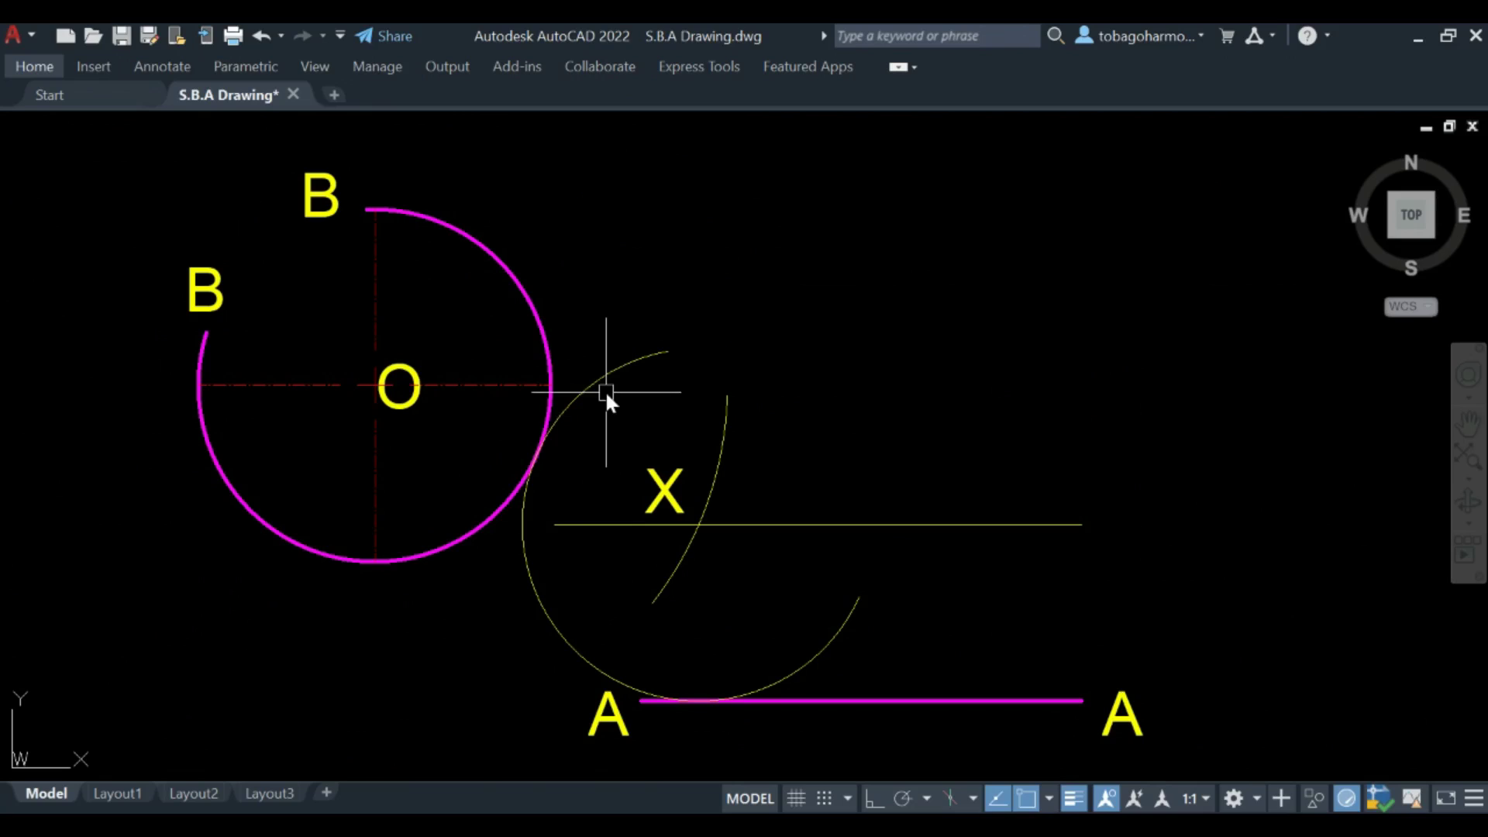
{"action": "left_click", "coordinate": [604, 378]}
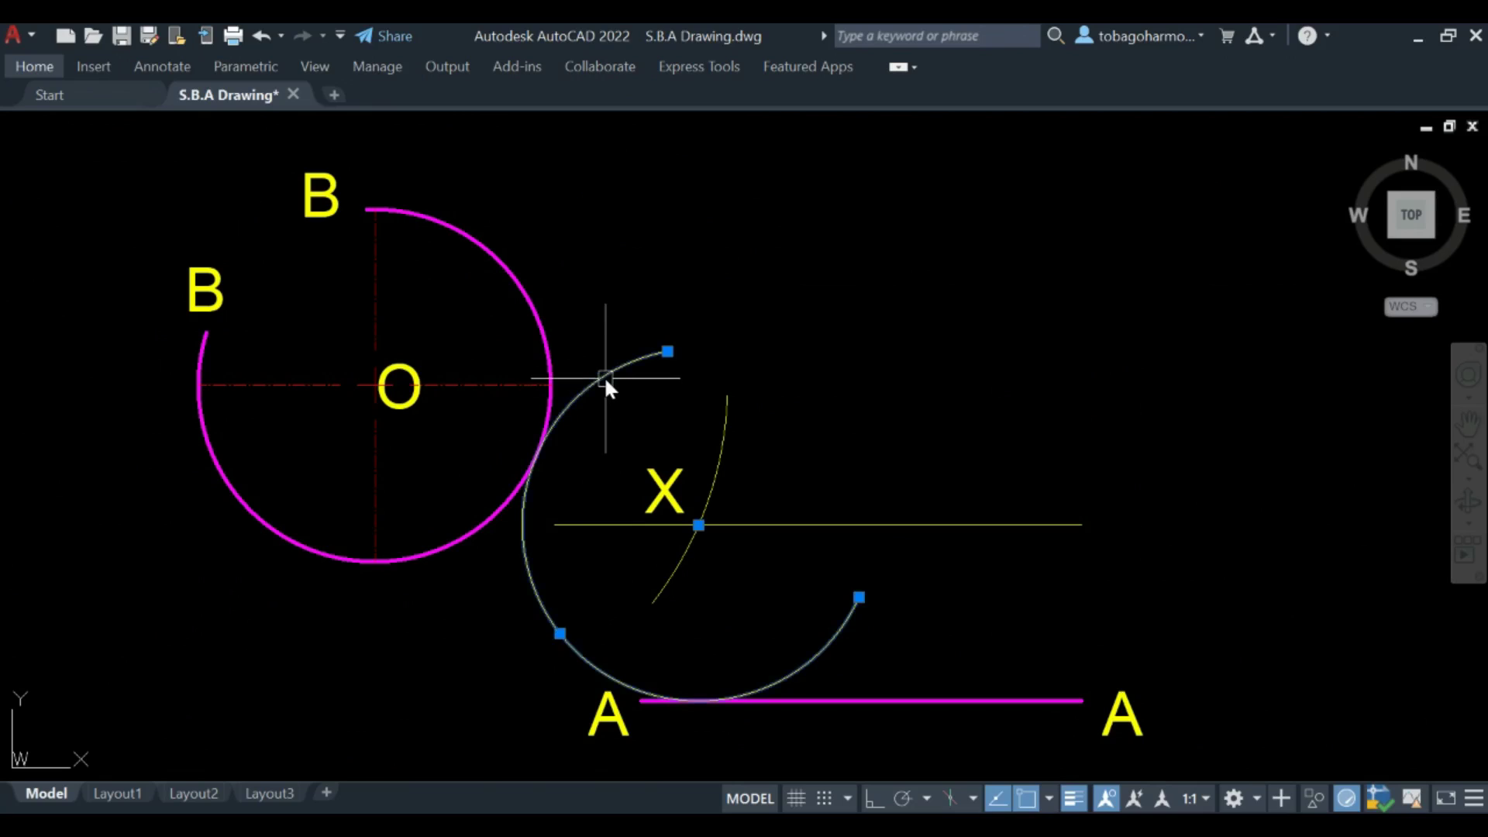
Step: Move the selected tangent arc onto Layer8 so it displays in magenta
{"action": "left_click", "coordinate": [34, 66]}
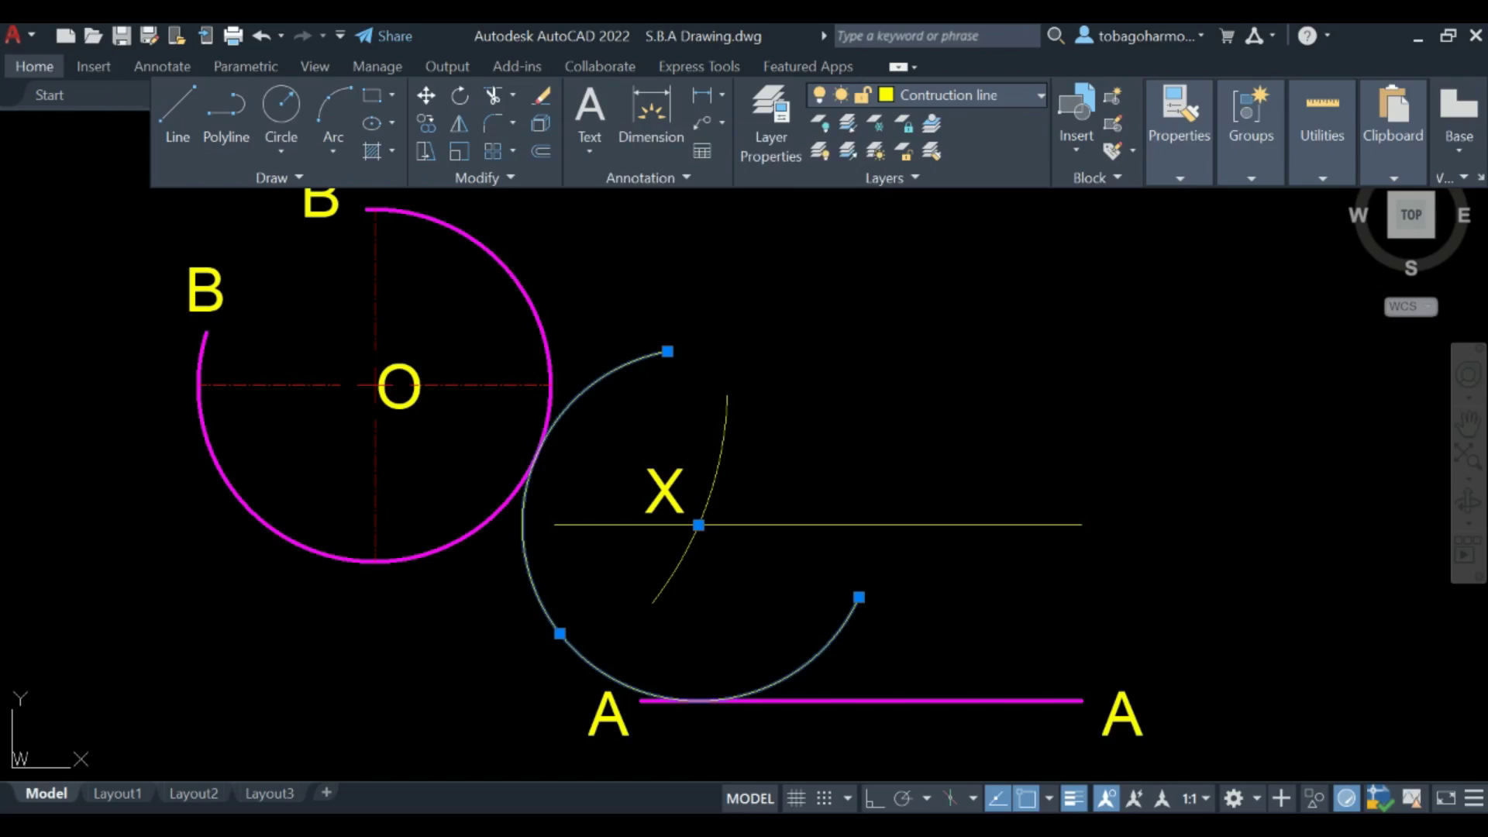
{"action": "left_click", "coordinate": [961, 95]}
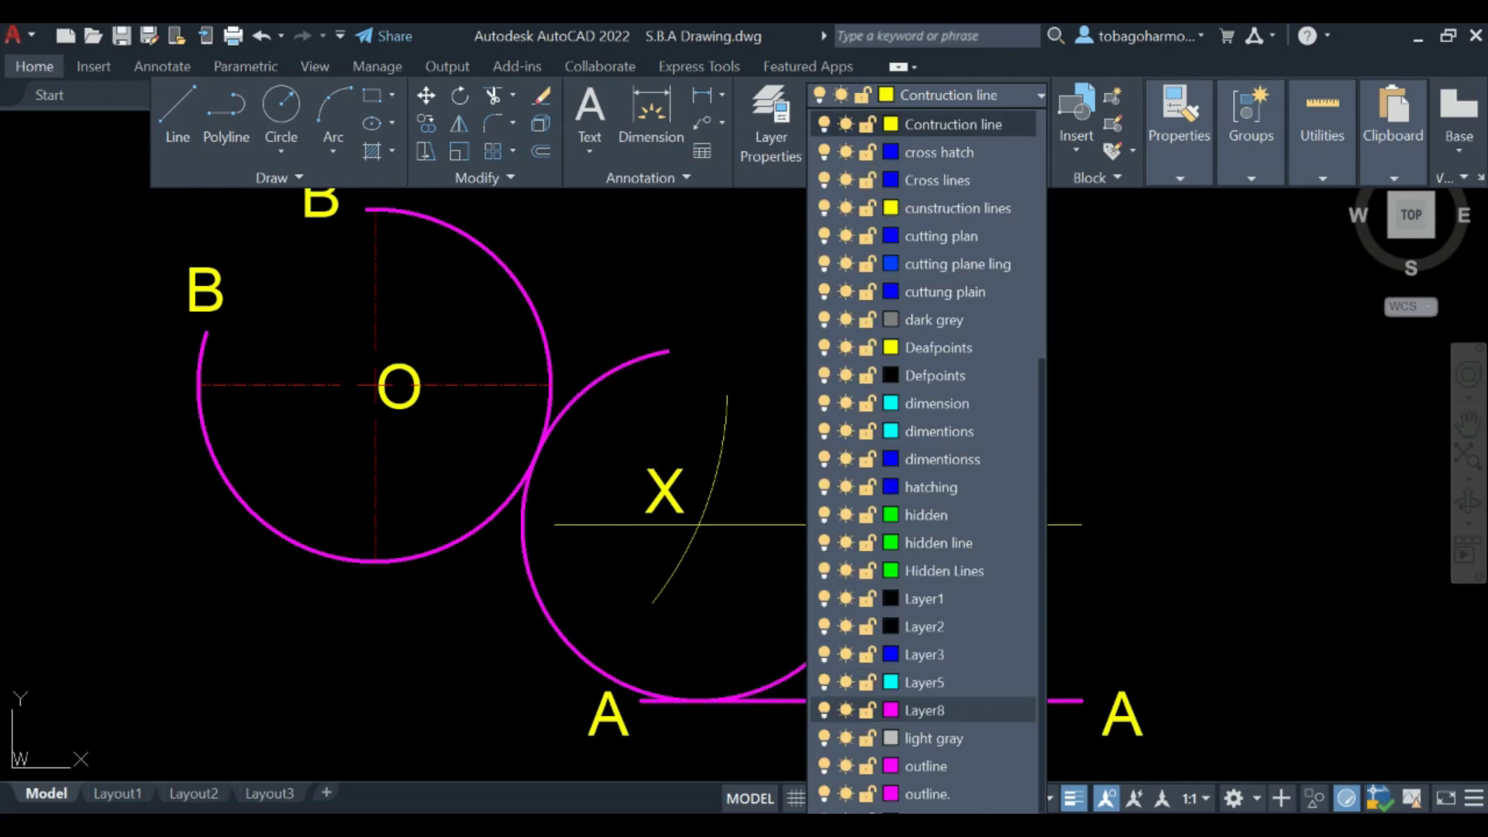
{"action": "left_click", "coordinate": [924, 710]}
{"action": "key", "text": "Escape"}
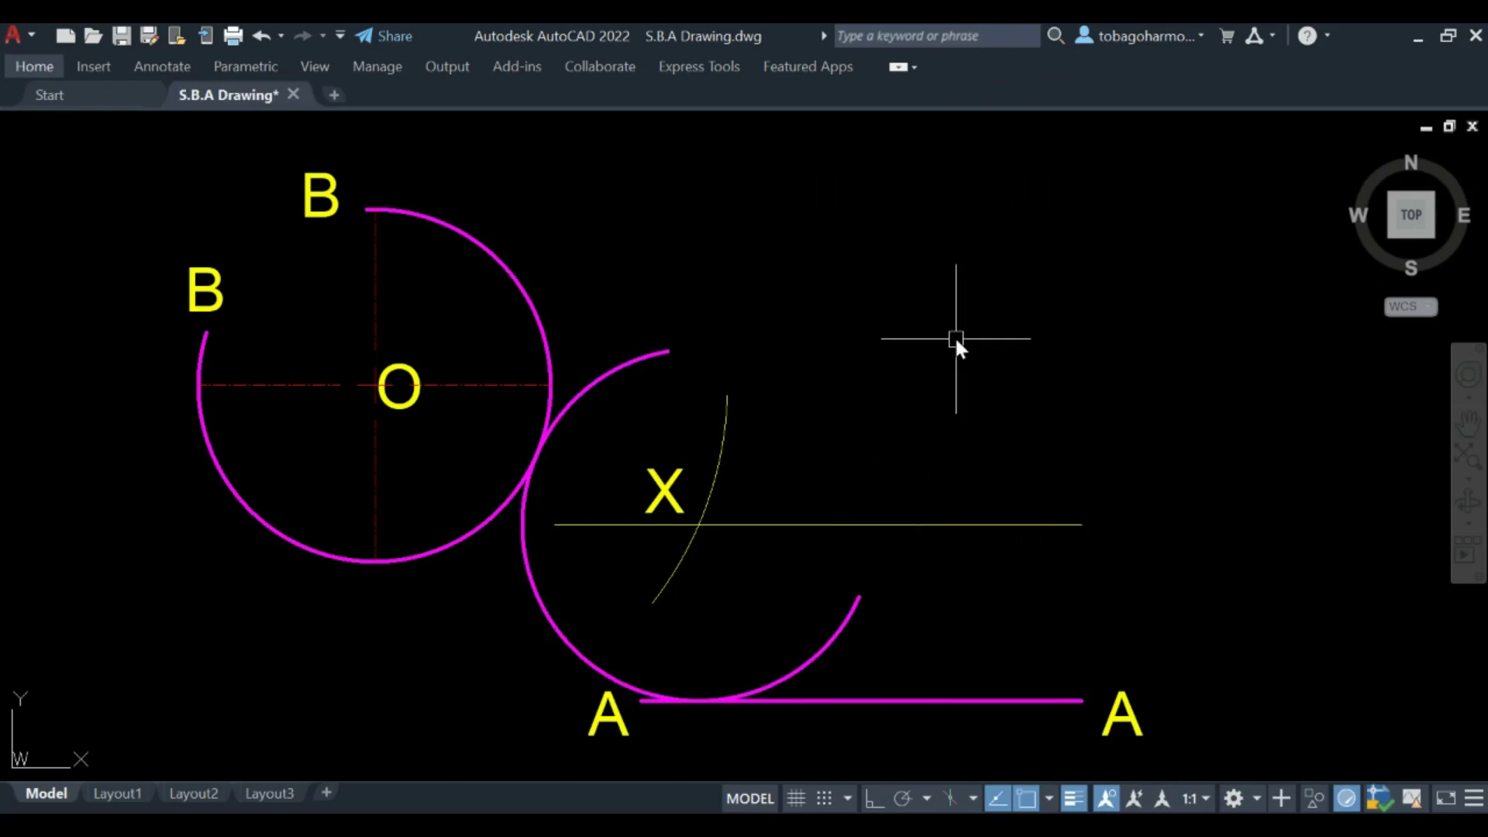
{"action": "middle_click_drag", "start_coordinate": [951, 333], "coordinate": [974, 327]}
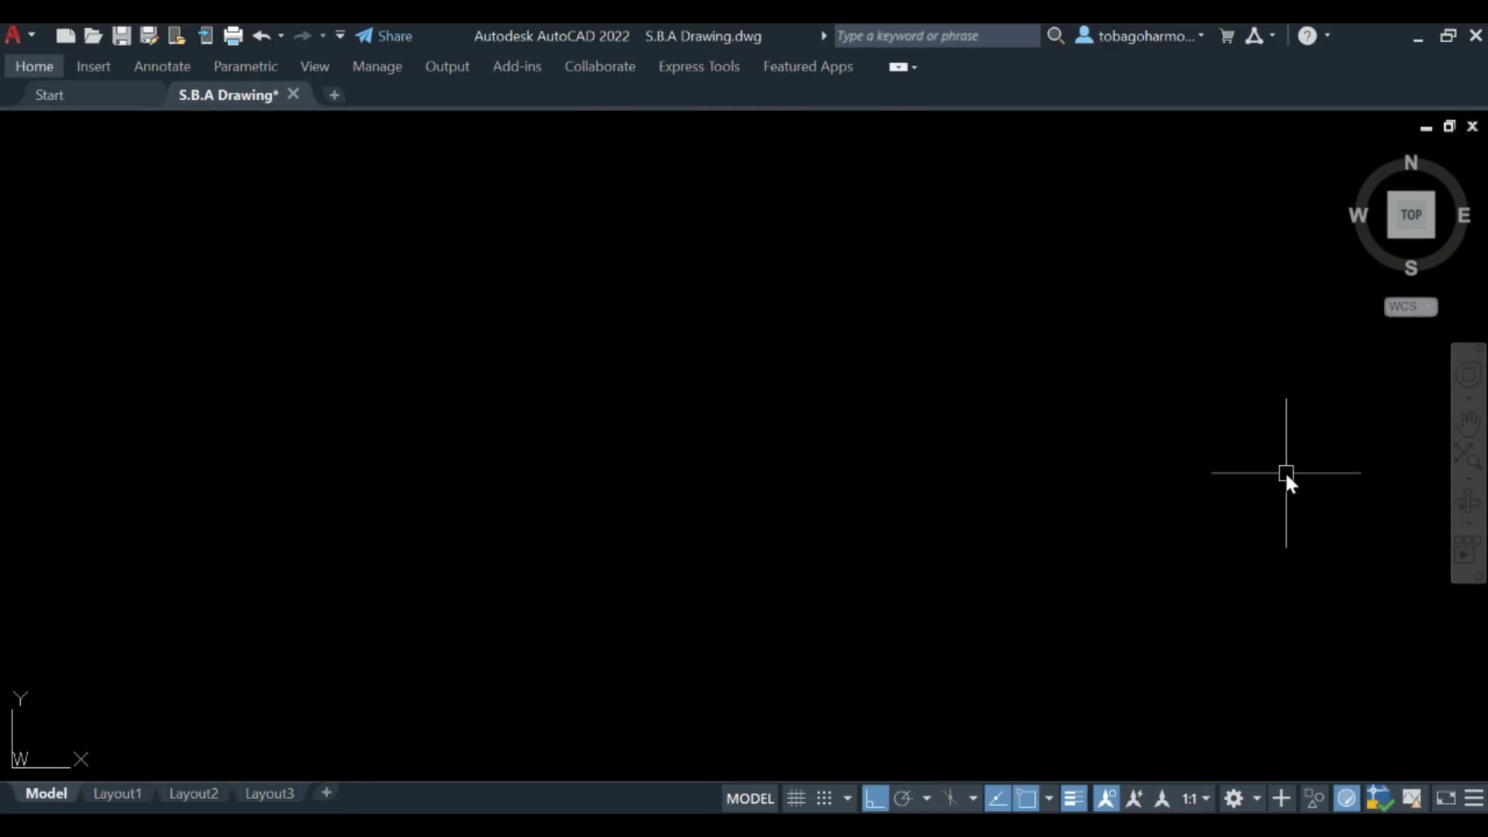
Step: Draw a radius-200 arc, nearly a full circle, in empty space with Ortho turned off
{"action": "type", "text": "ARC"}
{"action": "key", "text": "Return"}
{"action": "type", "text": "C"}
{"action": "key", "text": "Return"}
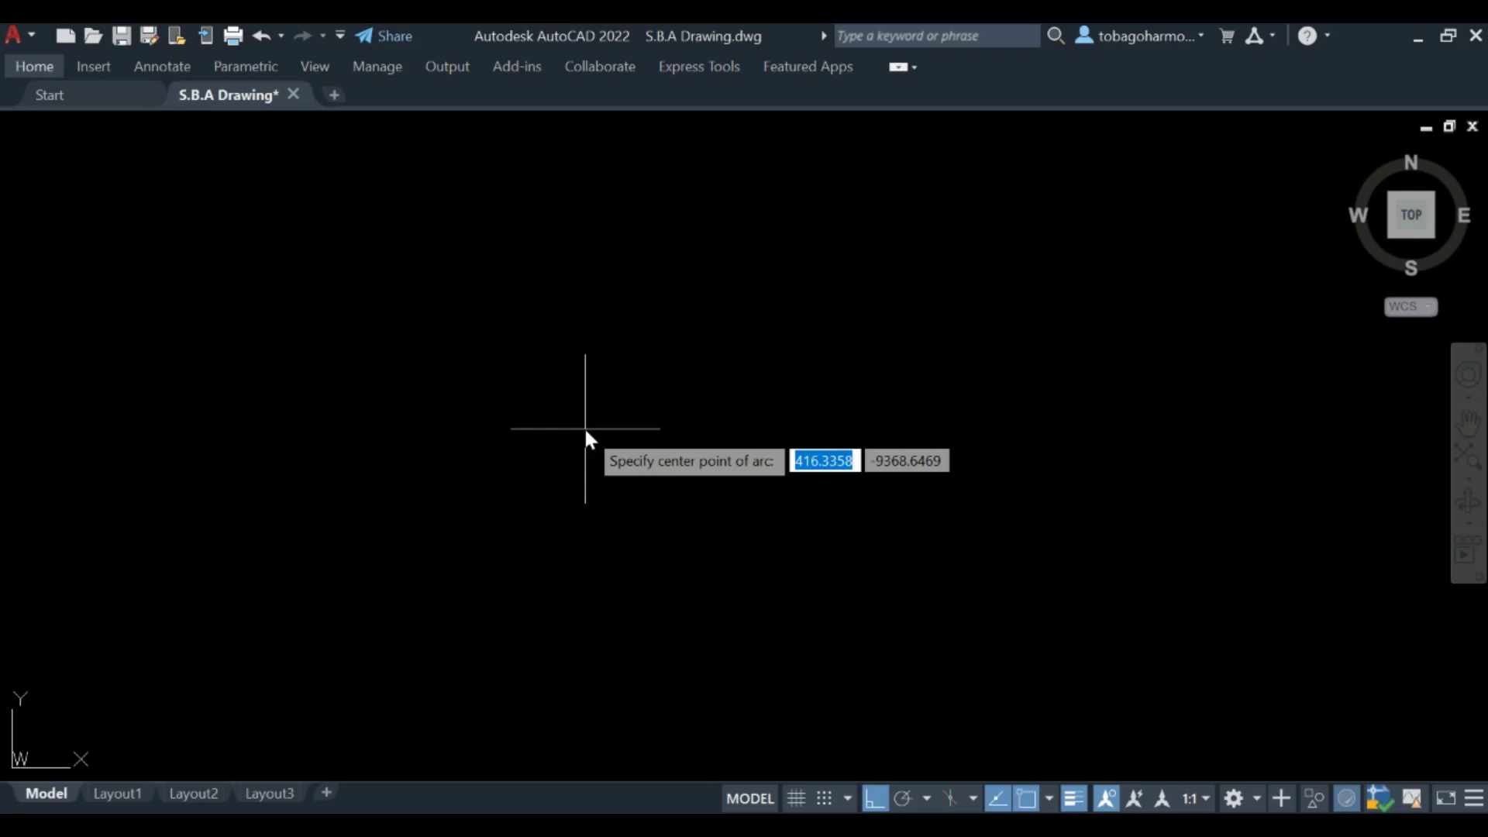
{"action": "left_click", "coordinate": [718, 432]}
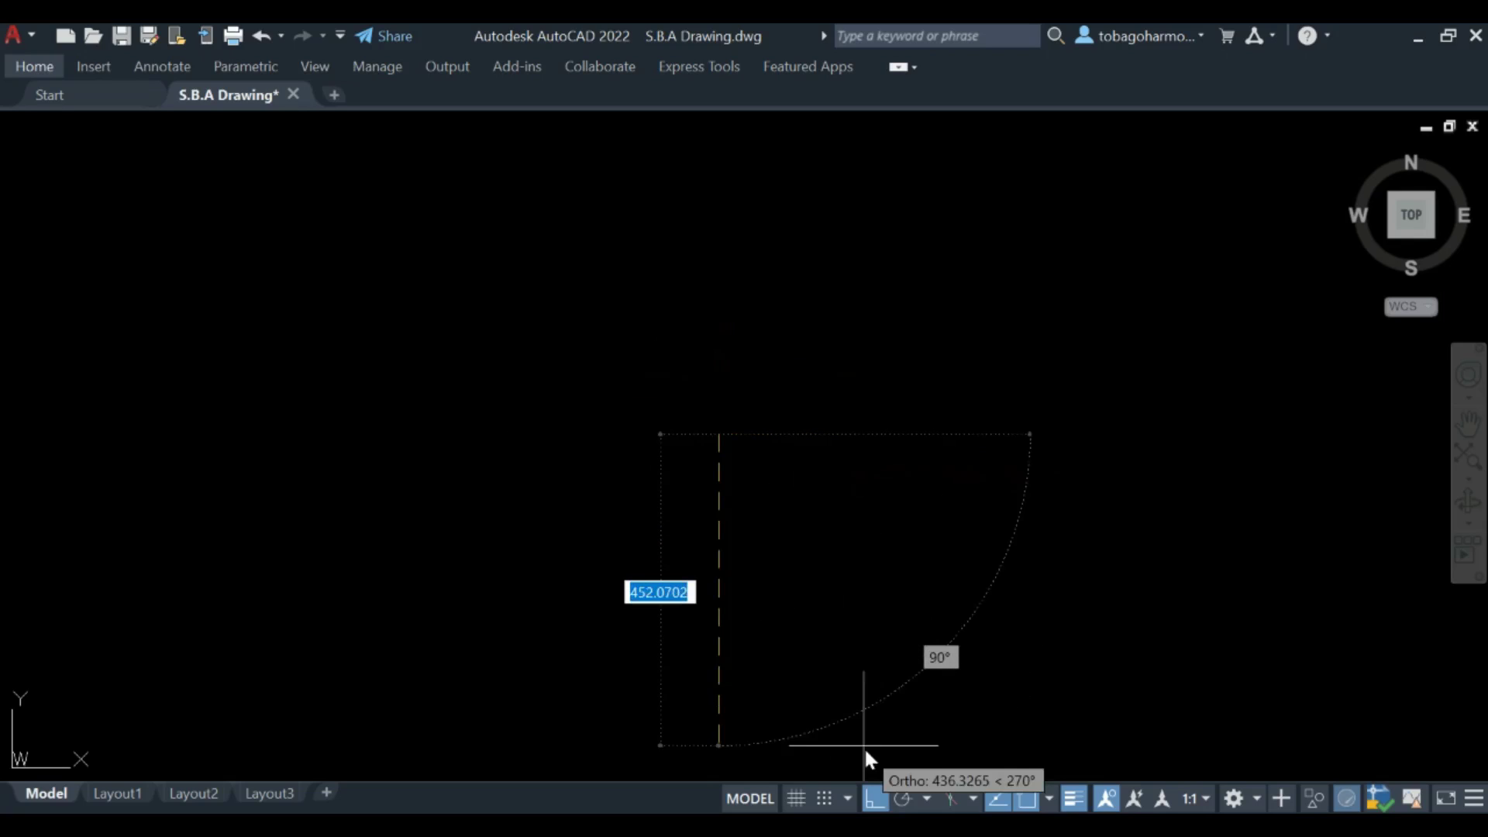
{"action": "left_click", "coordinate": [874, 799]}
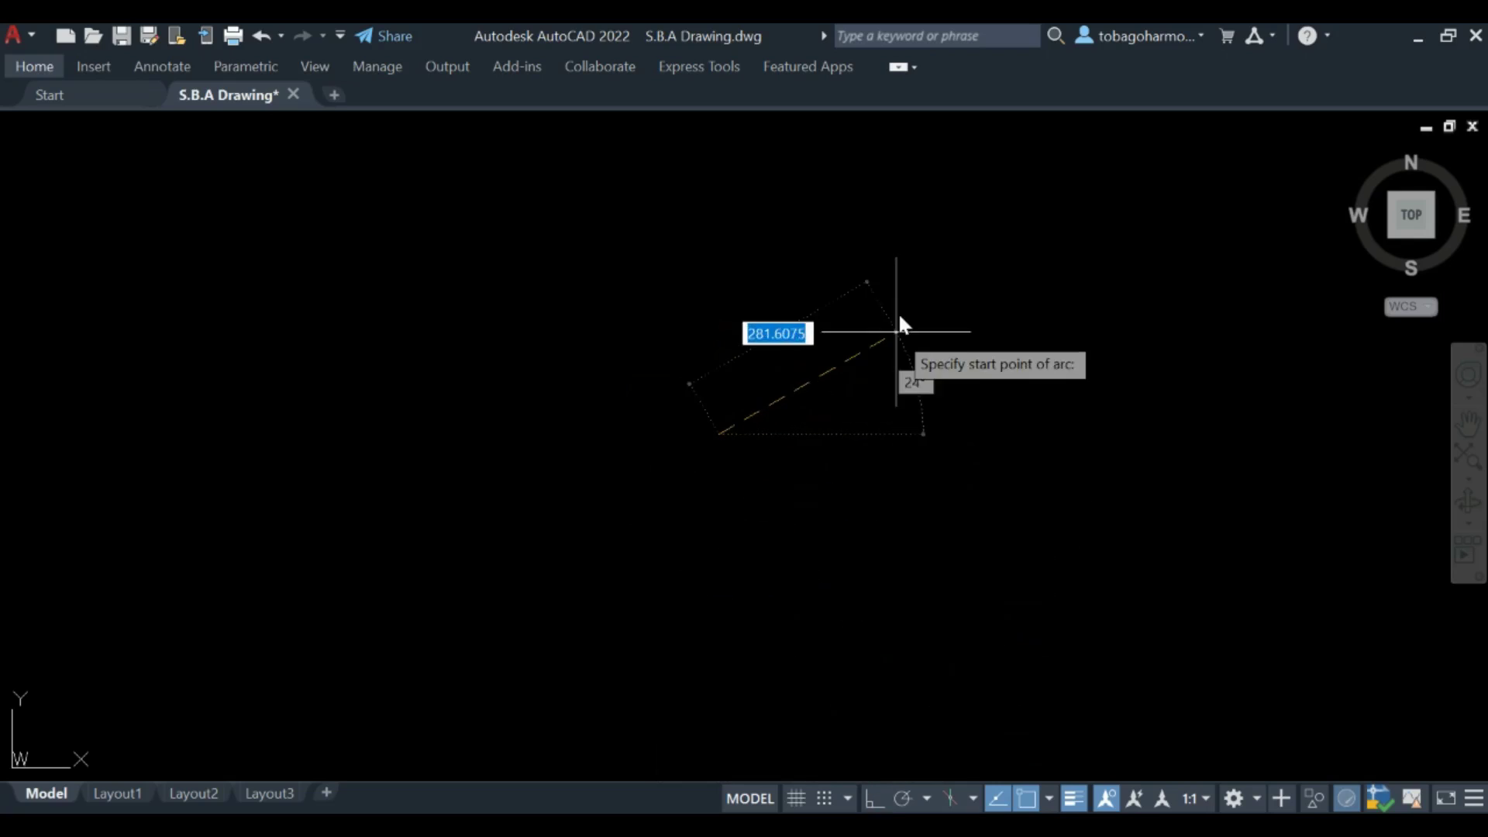
{"action": "type", "text": "200"}
{"action": "key", "text": "Return"}
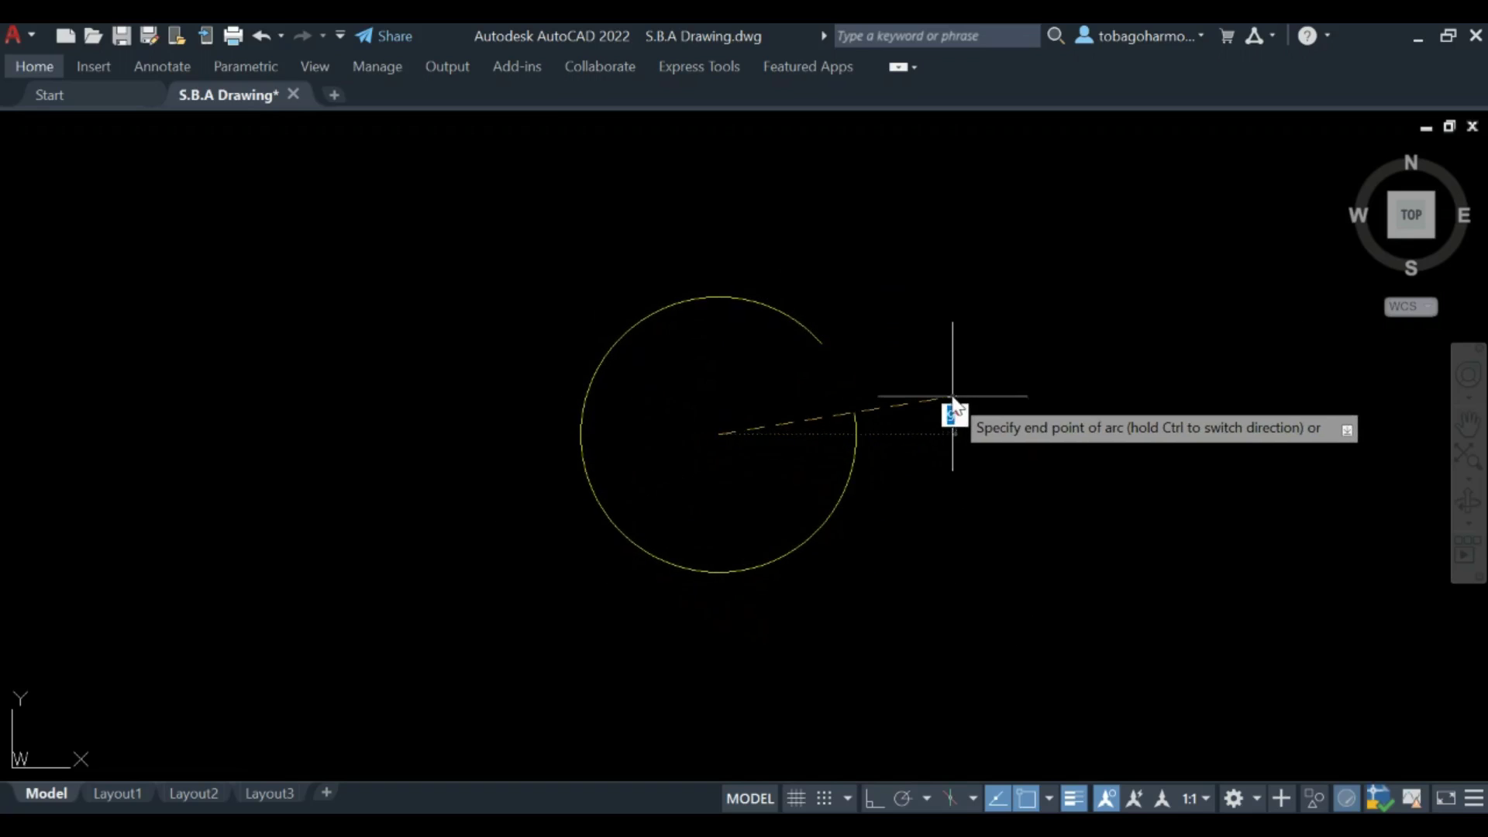
{"action": "left_click", "coordinate": [961, 401]}
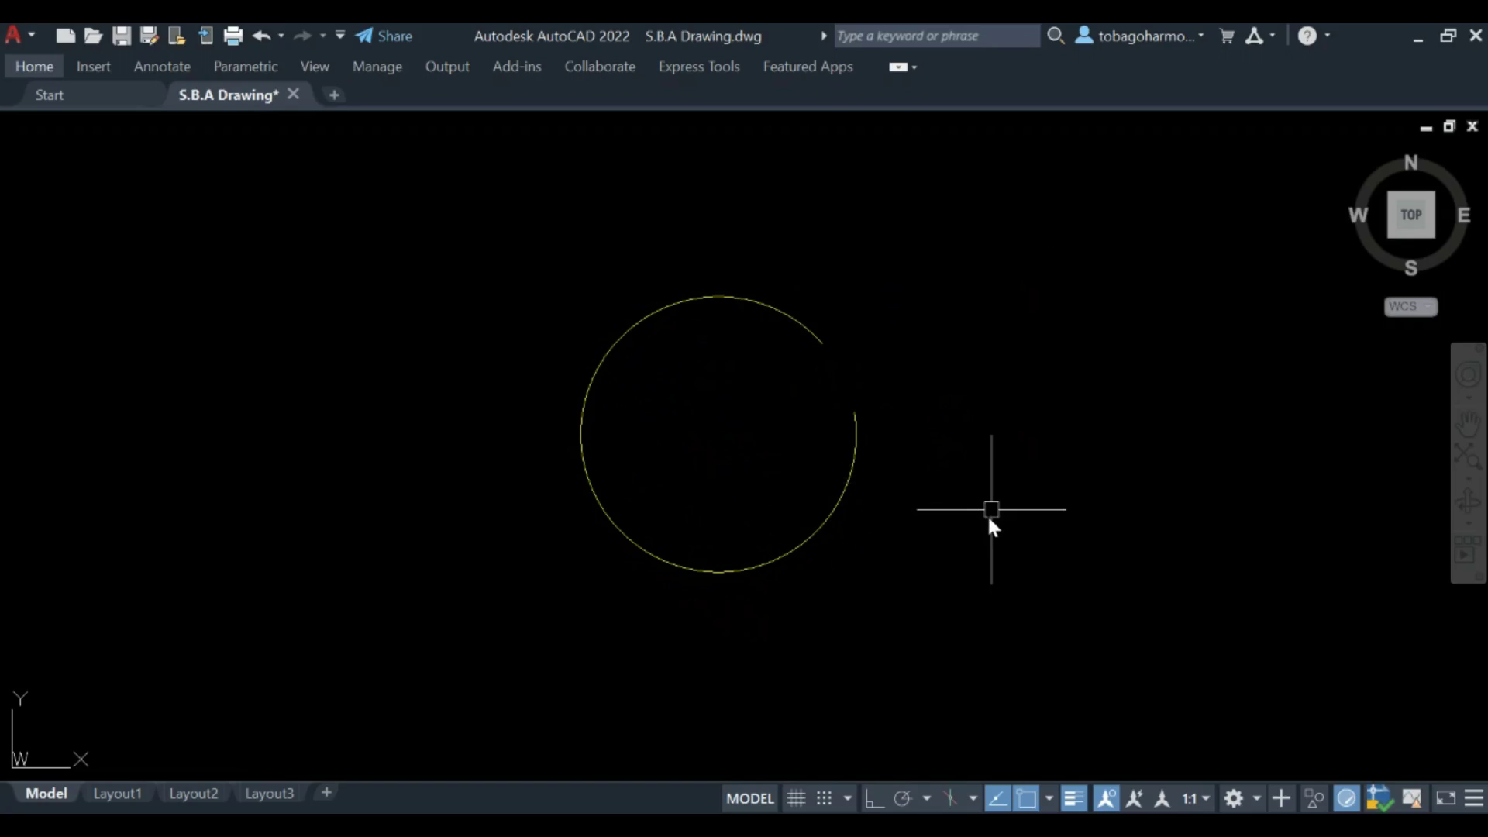
Step: With Ortho back on, draw a horizontal line below and right of the radius-200 arc
{"action": "left_click", "coordinate": [874, 798]}
{"action": "type", "text": "L"}
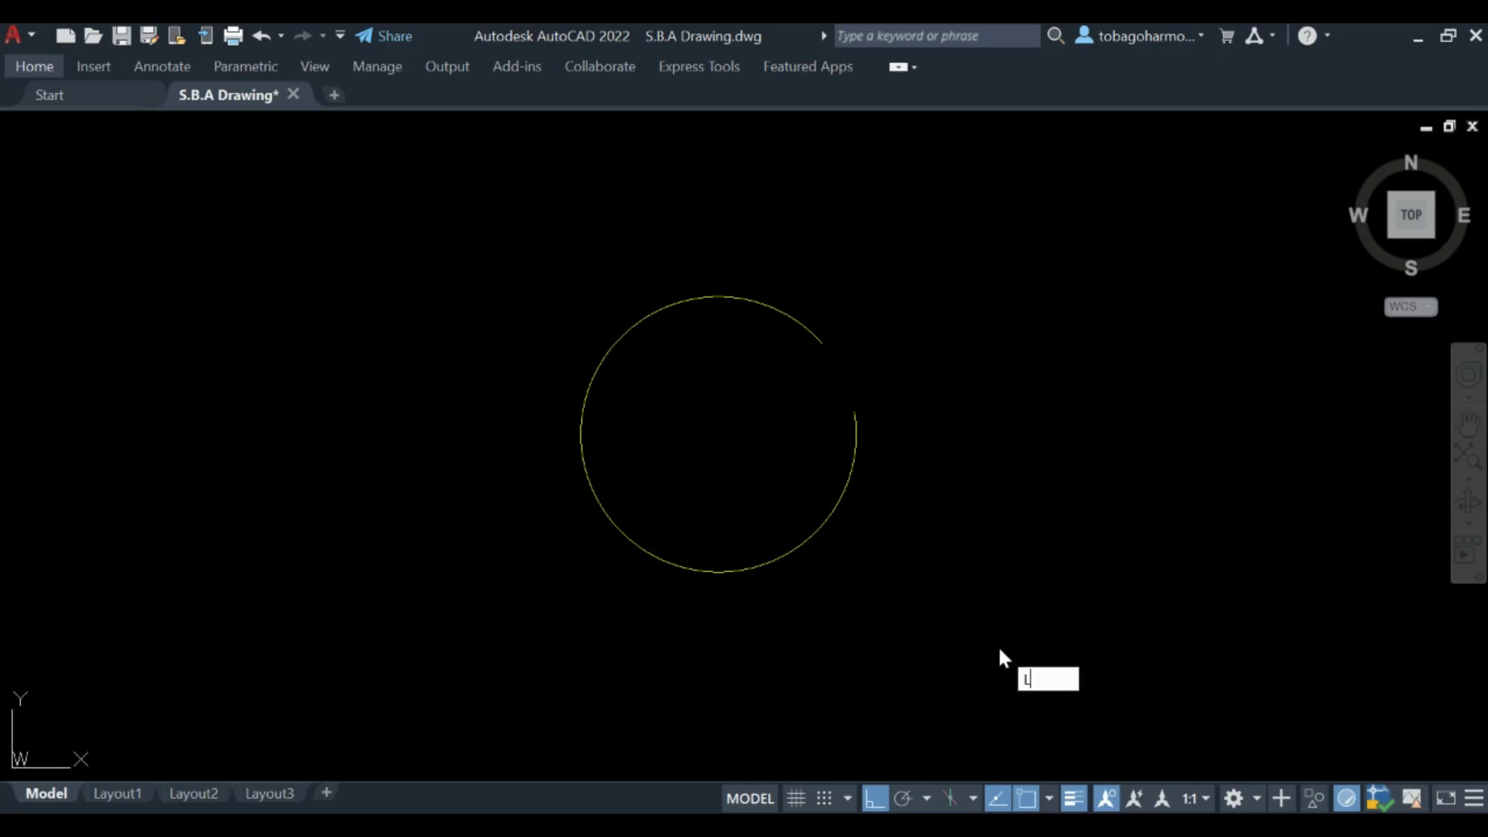
{"action": "key", "text": "Return"}
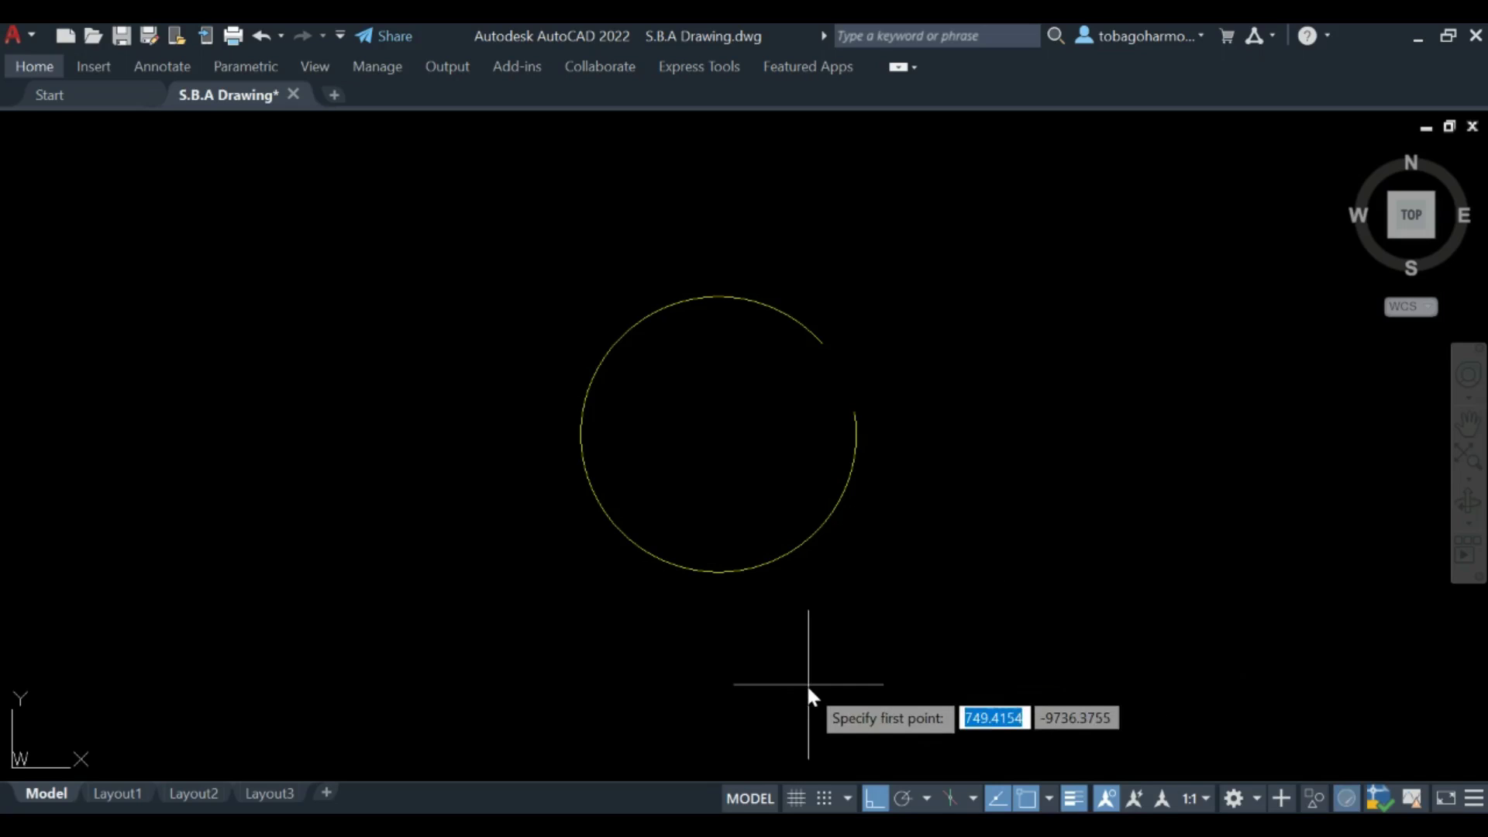
{"action": "middle_click_drag", "start_coordinate": [870, 644], "coordinate": [655, 562]}
{"action": "left_click", "coordinate": [635, 589]}
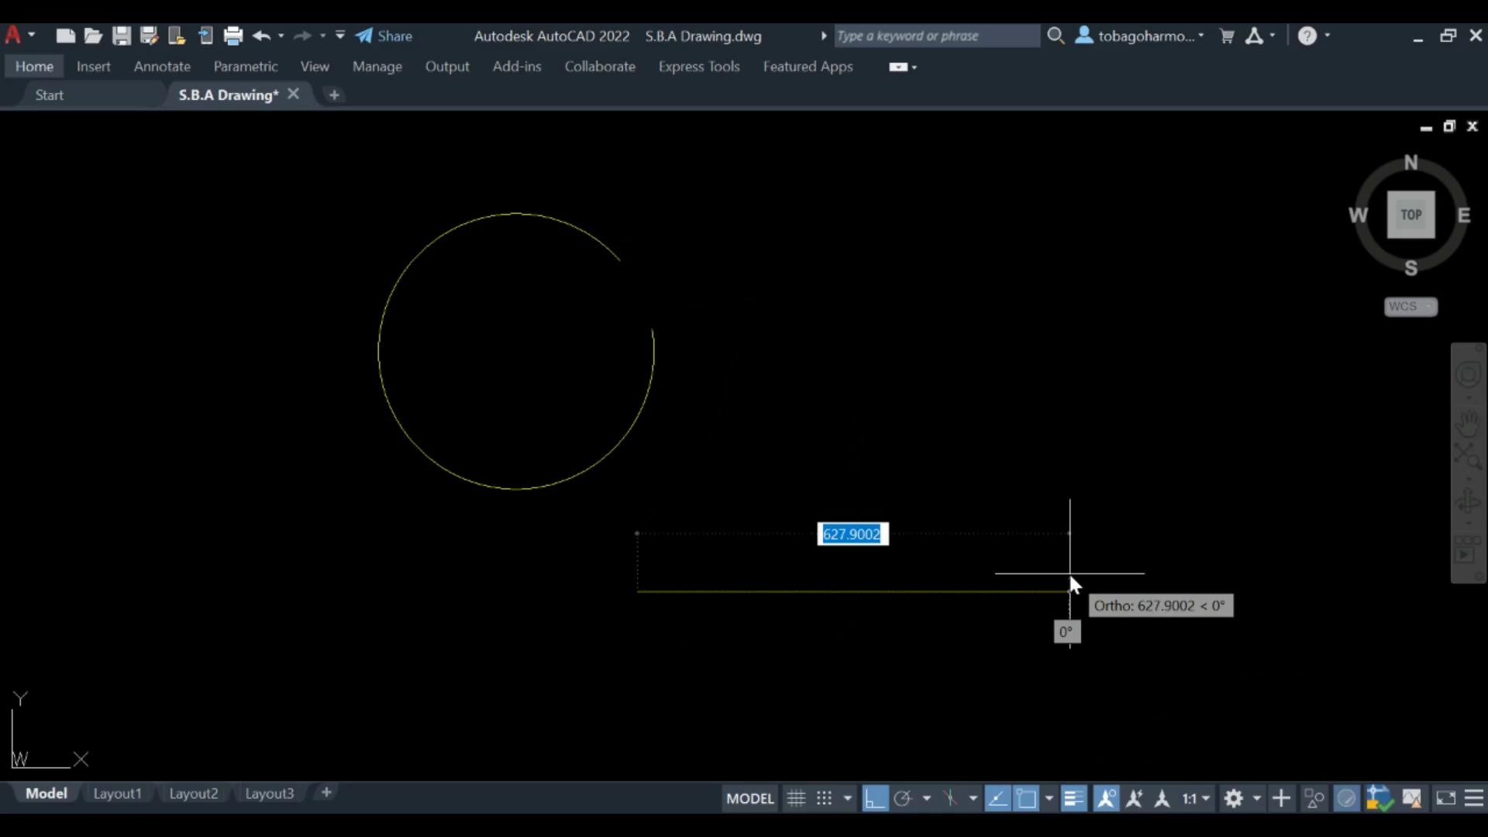
{"action": "key", "text": "BackSpace"}
{"action": "type", "text": "100"}
{"action": "key", "text": "Return"}
{"action": "key", "text": "Return"}
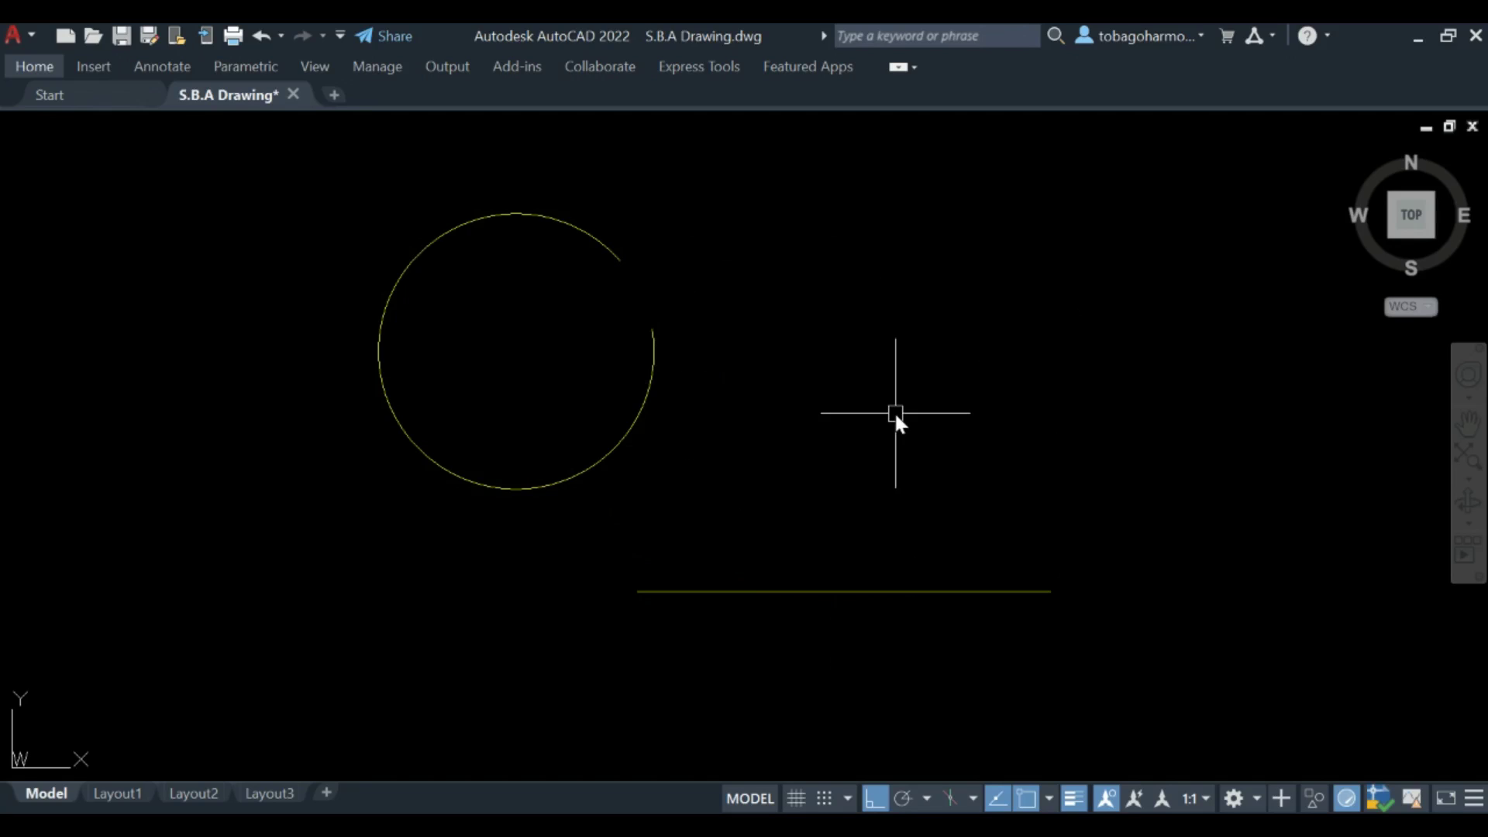
Step: Offset the 600 mm line 300 units upward
{"action": "type", "text": "o"}
{"action": "key", "text": "Return"}
{"action": "type", "text": "3"}
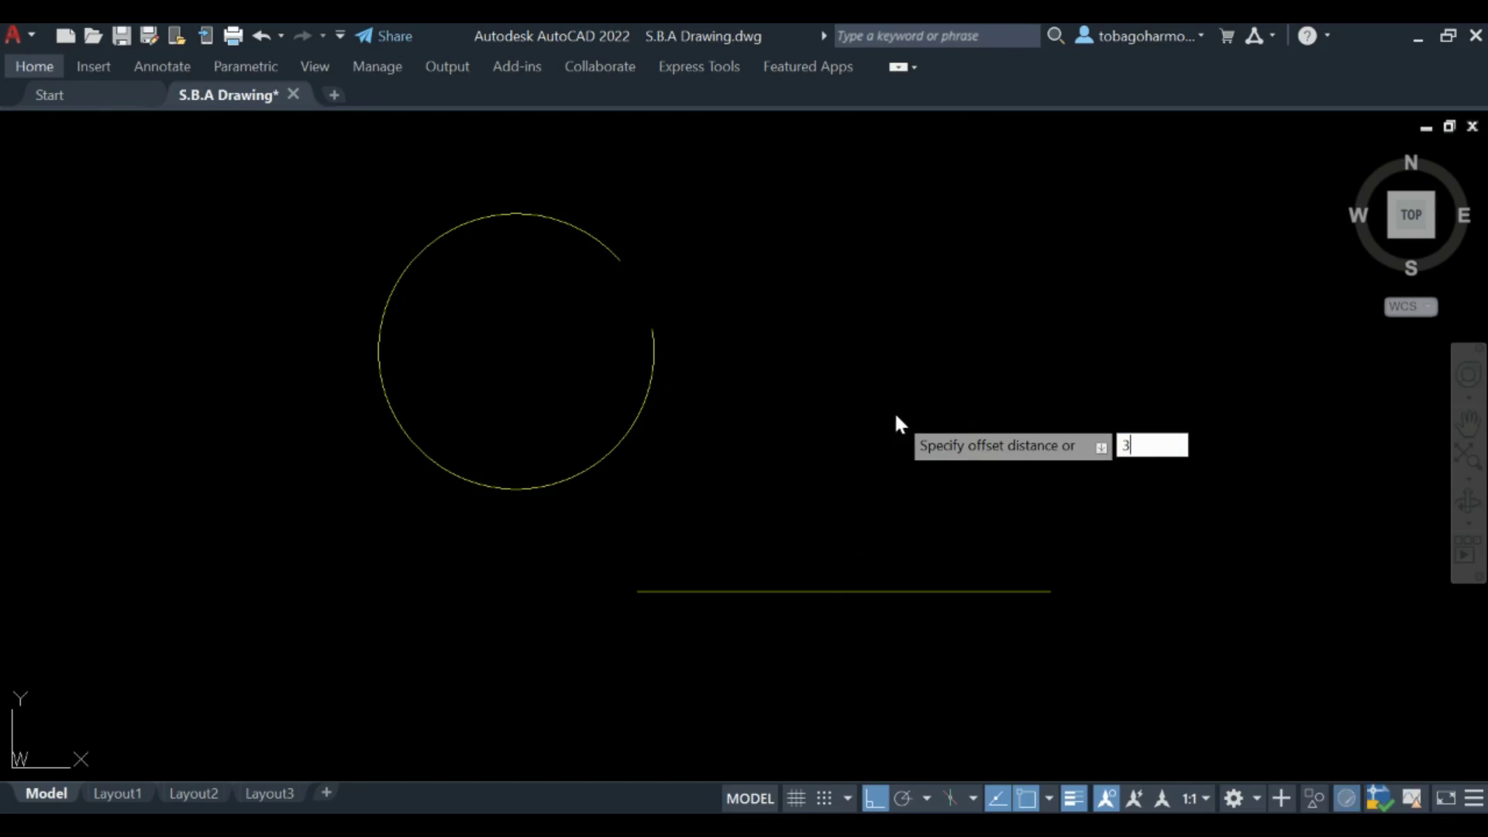
{"action": "type", "text": "00"}
{"action": "key", "text": "Return"}
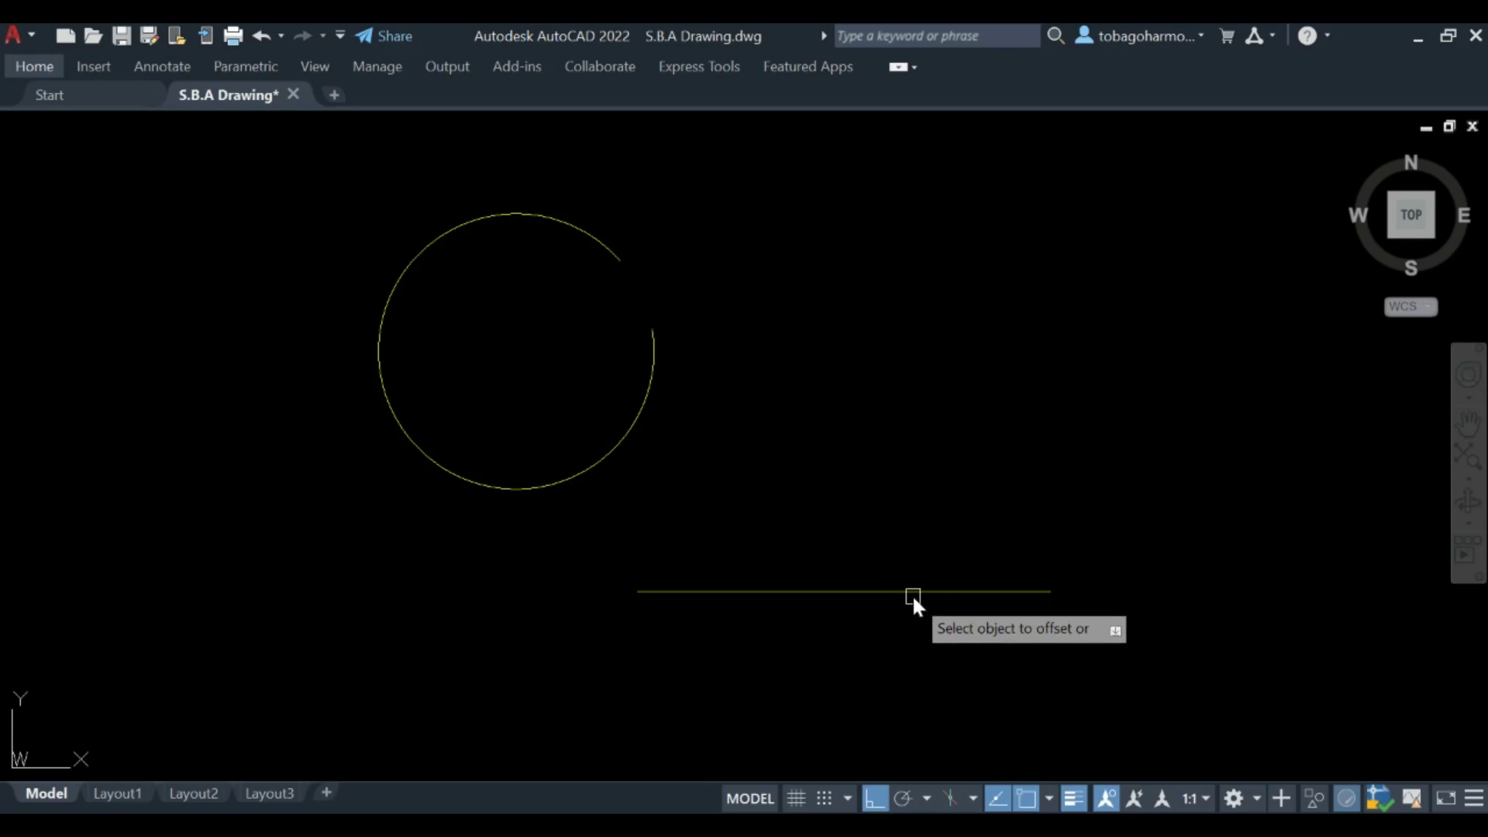
{"action": "left_click", "coordinate": [915, 593]}
{"action": "left_click", "coordinate": [879, 410]}
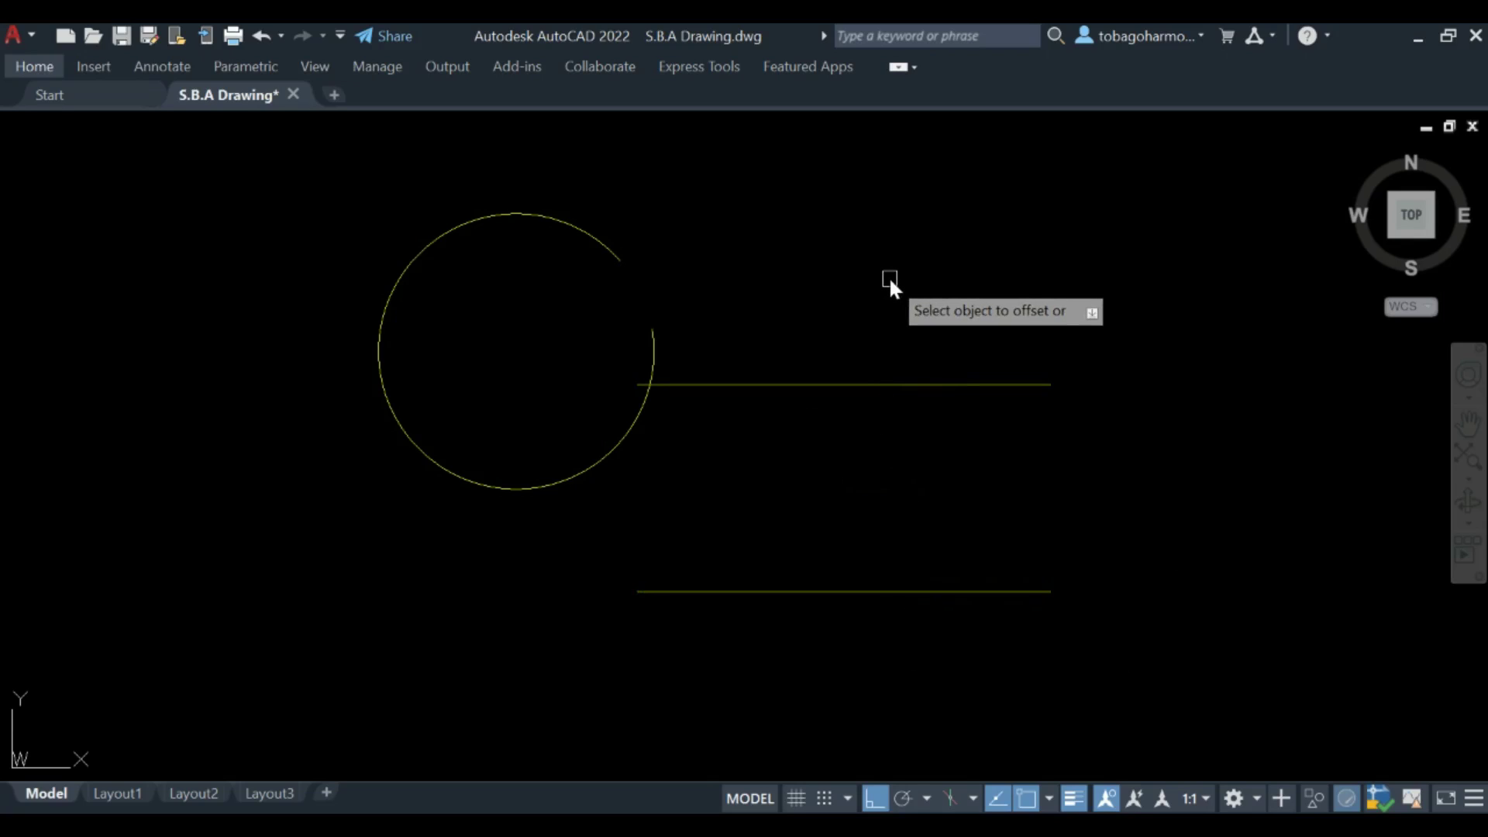
Step: Draw a short radius-500 construction arc centred on the radius-200 arc's centre, Ortho off
{"action": "type", "text": "A"}
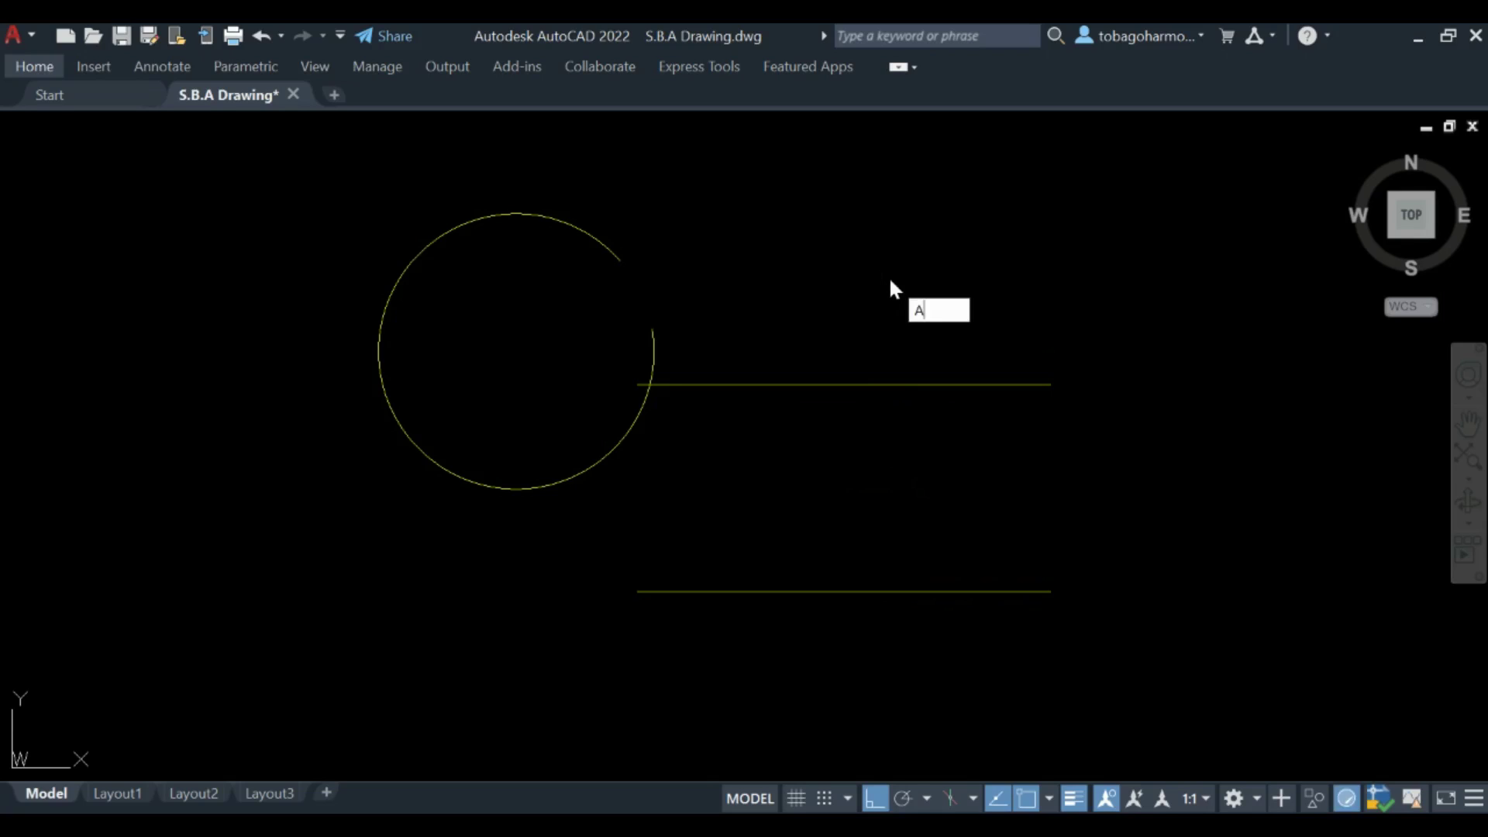
{"action": "type", "text": "RC"}
{"action": "key", "text": "Return"}
{"action": "type", "text": "c"}
{"action": "key", "text": "Return"}
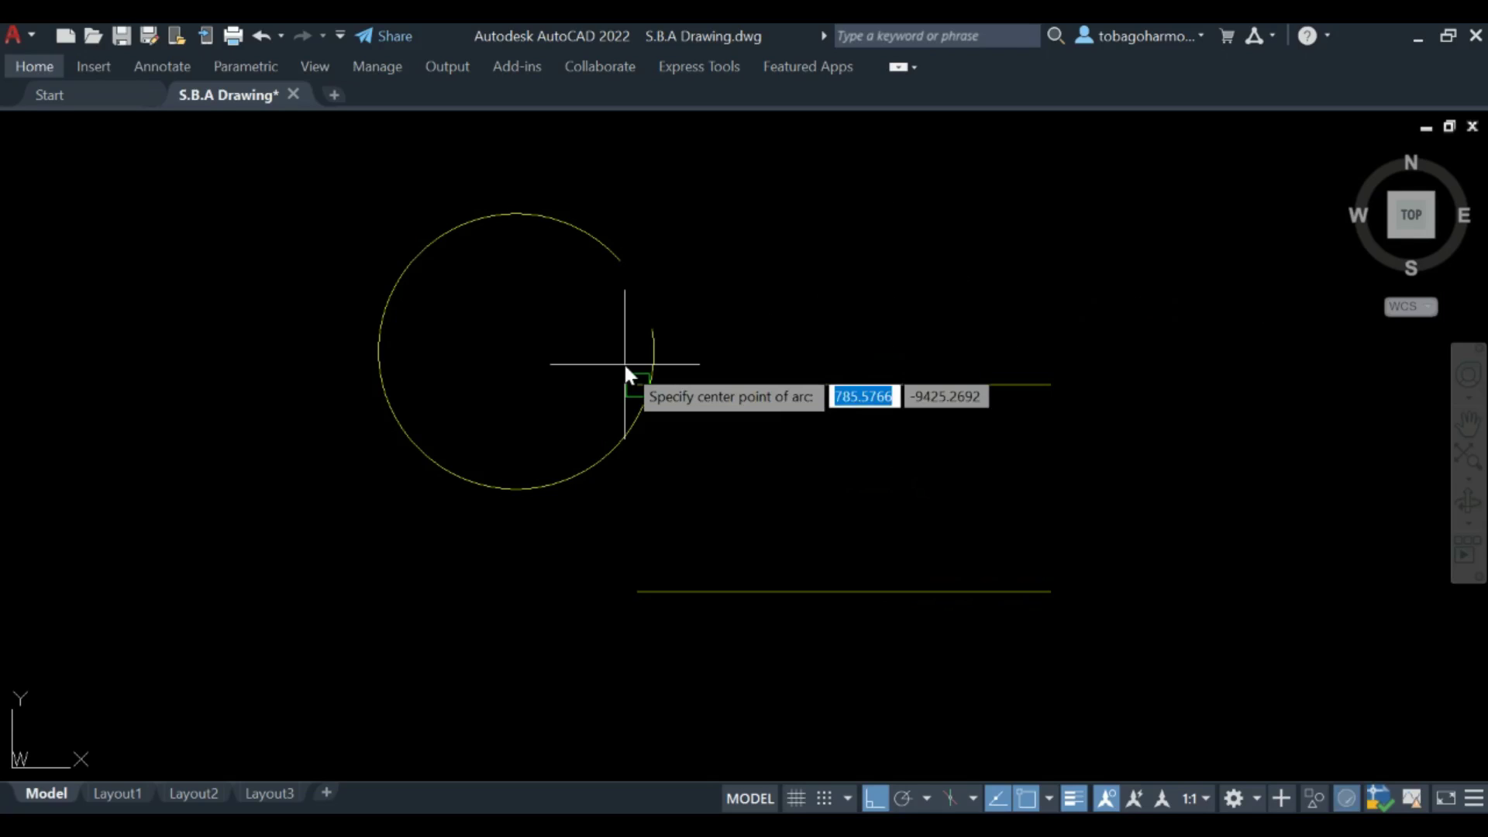
{"action": "left_click", "coordinate": [517, 351]}
{"action": "left_click", "coordinate": [942, 351]}
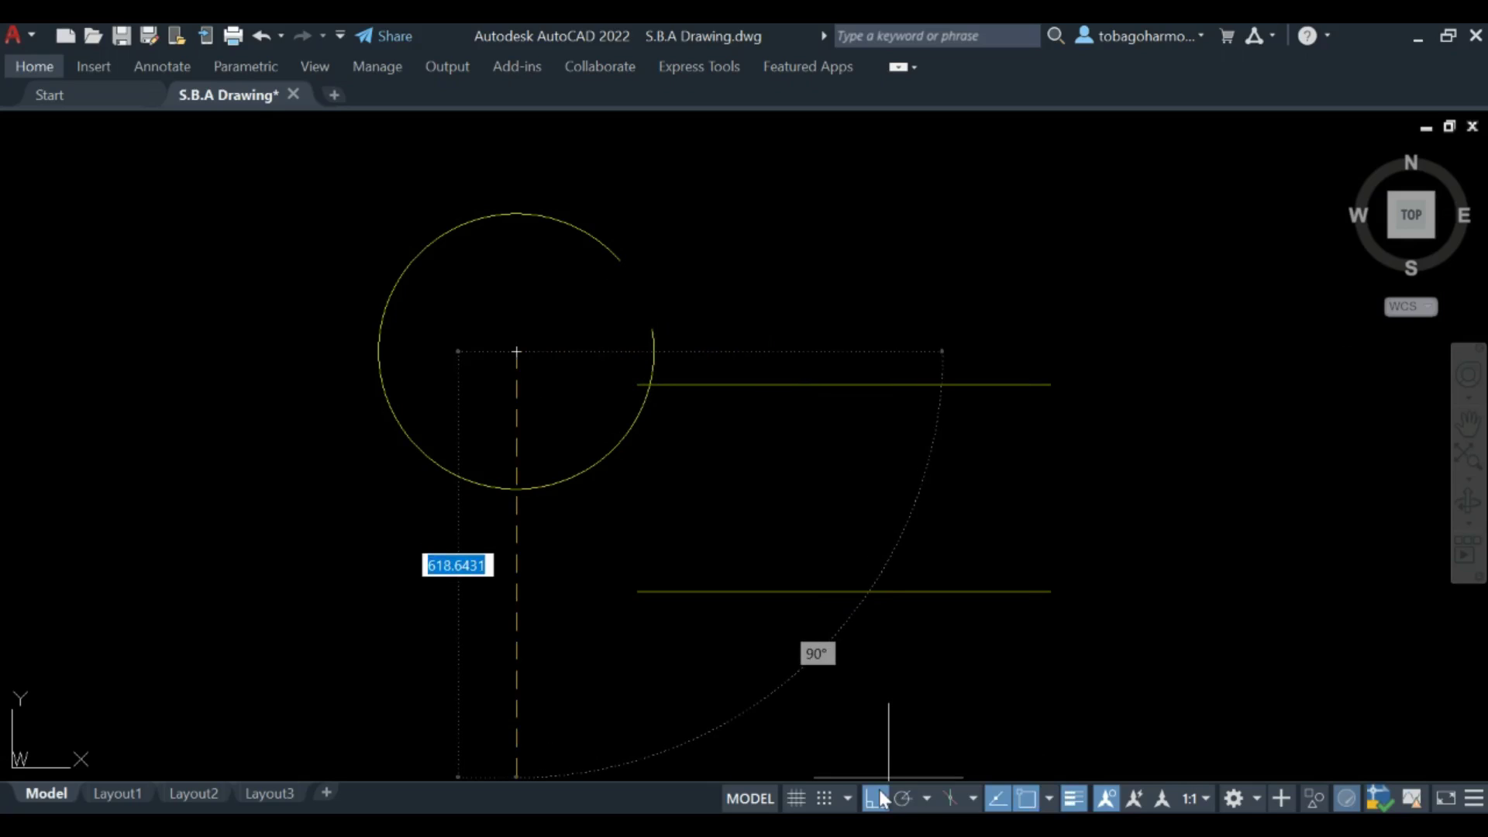
{"action": "left_click", "coordinate": [879, 792]}
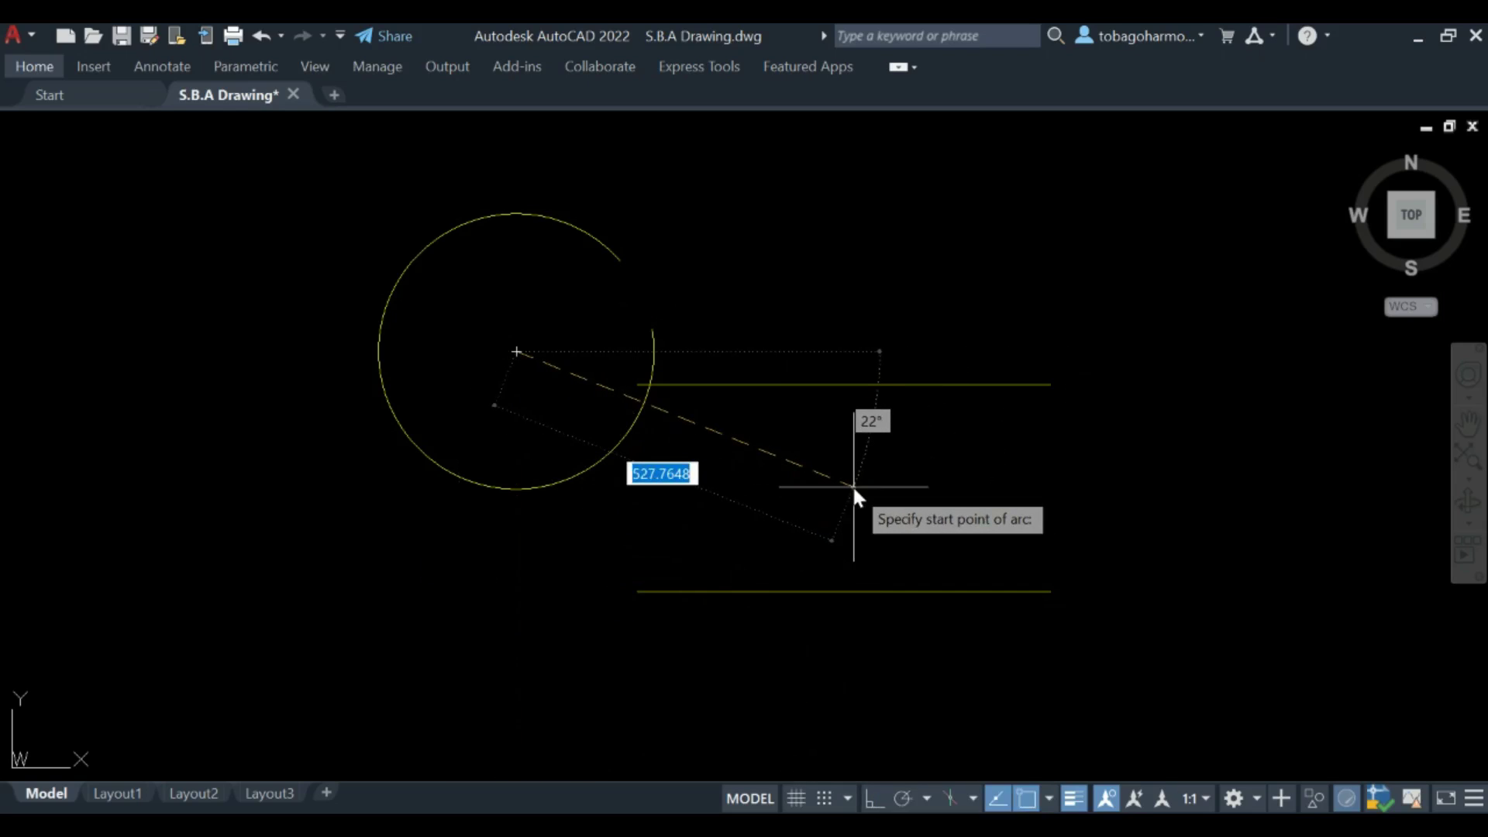
{"action": "type", "text": "5"}
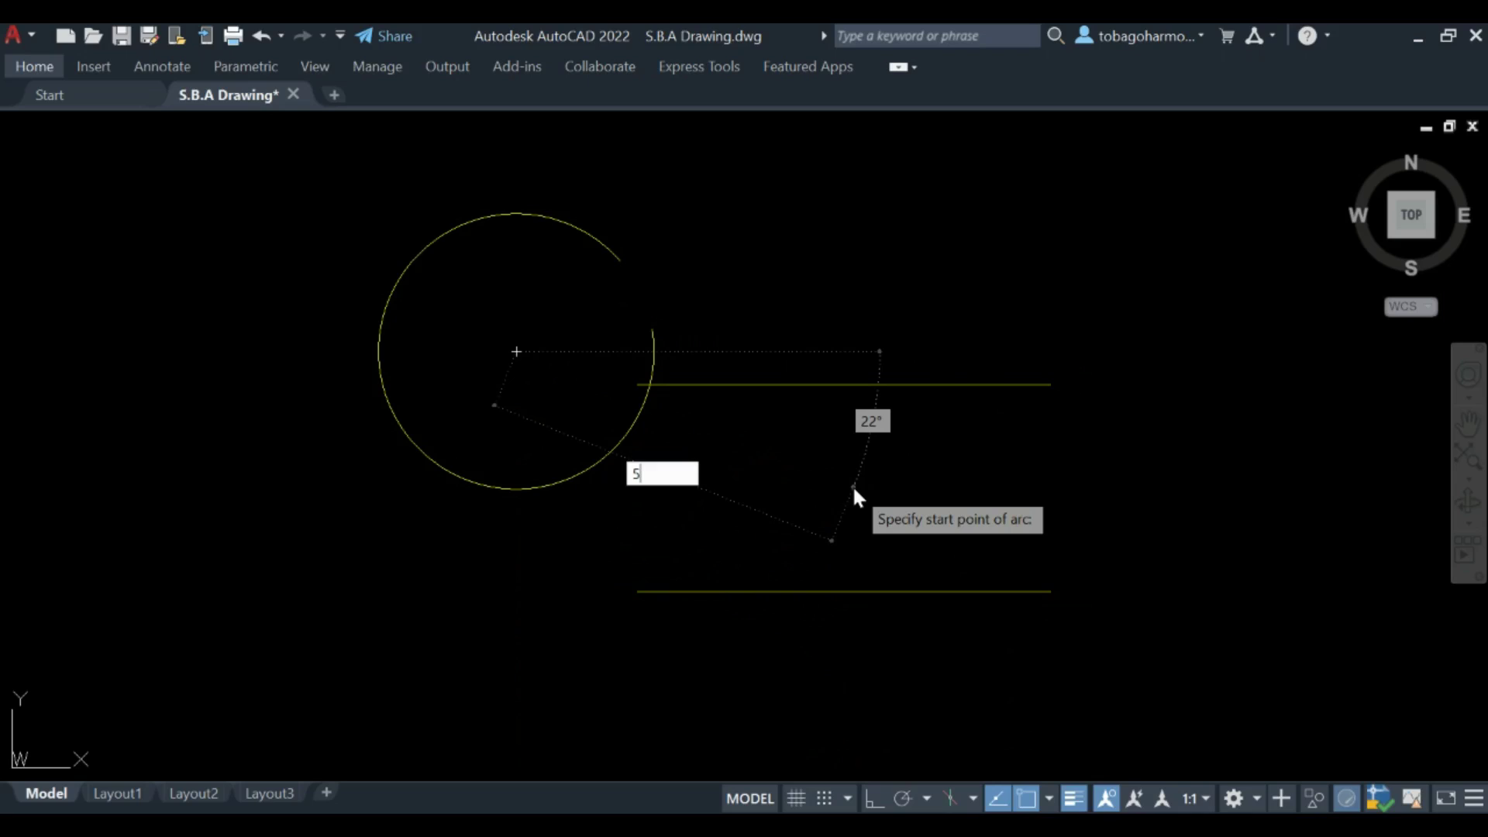
{"action": "type", "text": "00"}
{"action": "key", "text": "Return"}
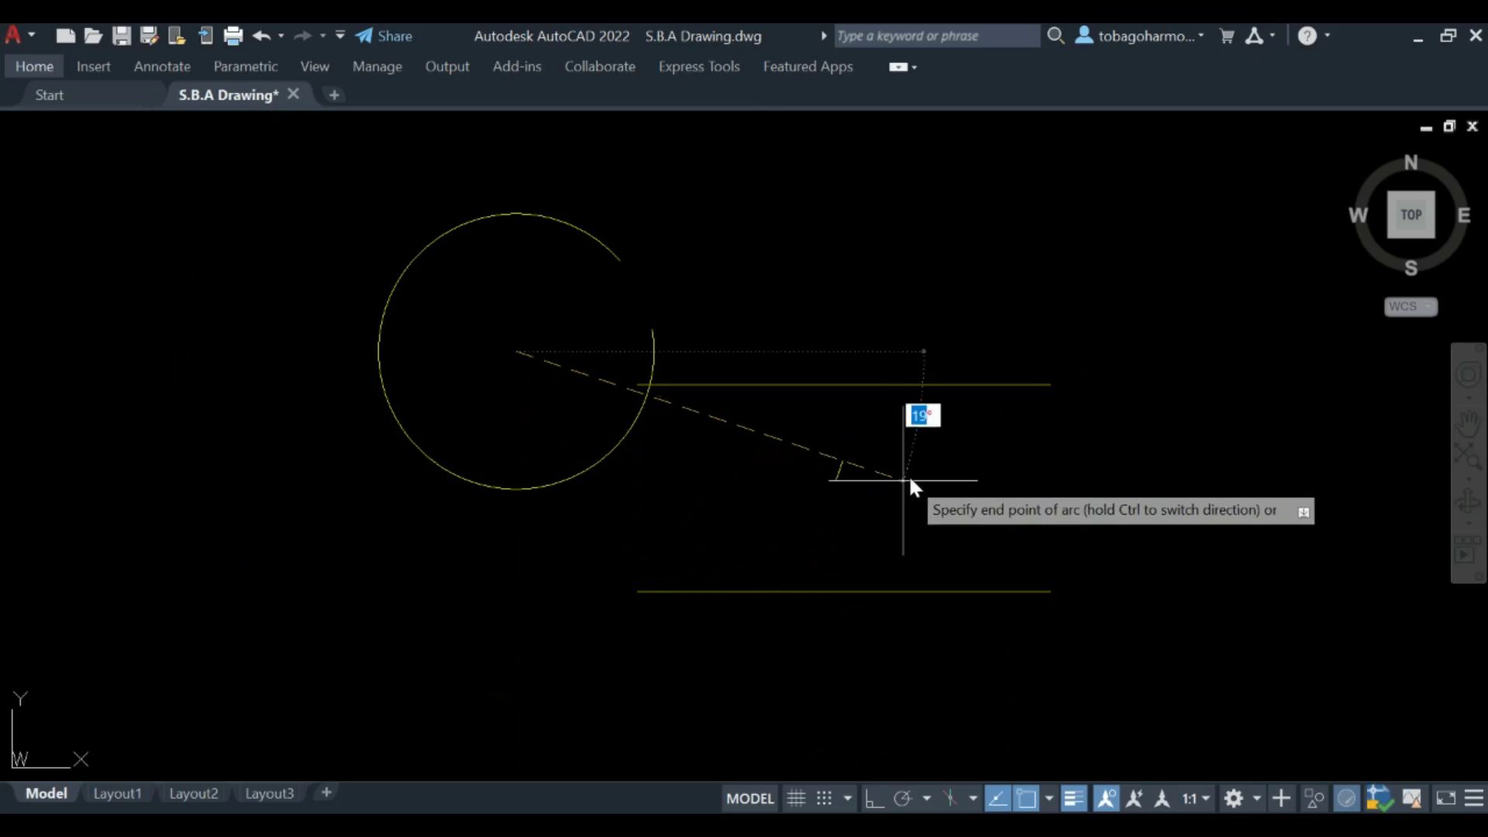
{"action": "left_click", "coordinate": [916, 271]}
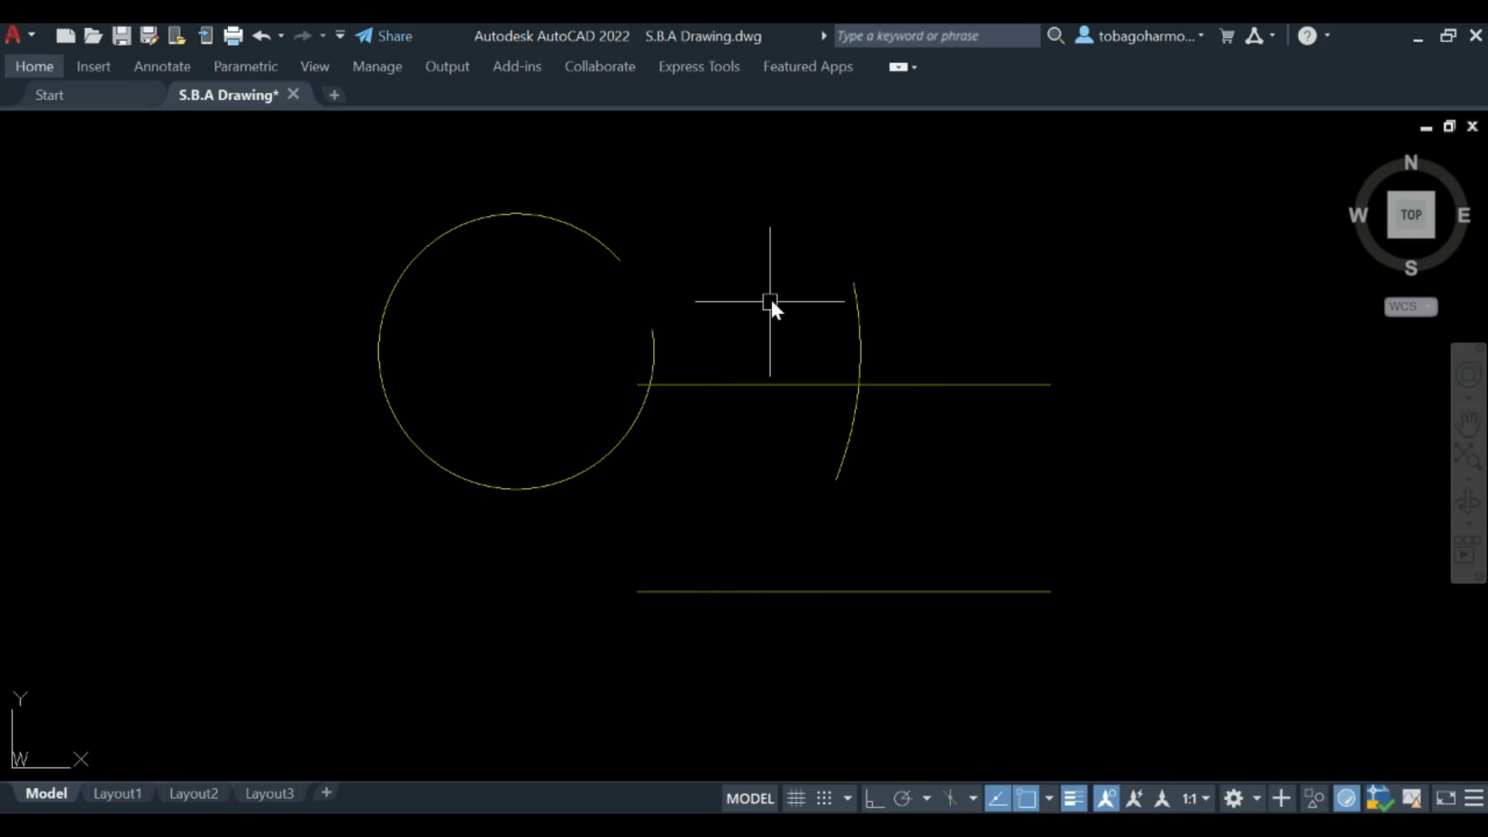
Step: Draw a radius-300 arc centred at the construction arc and offset line intersection
{"action": "type", "text": "AR"}
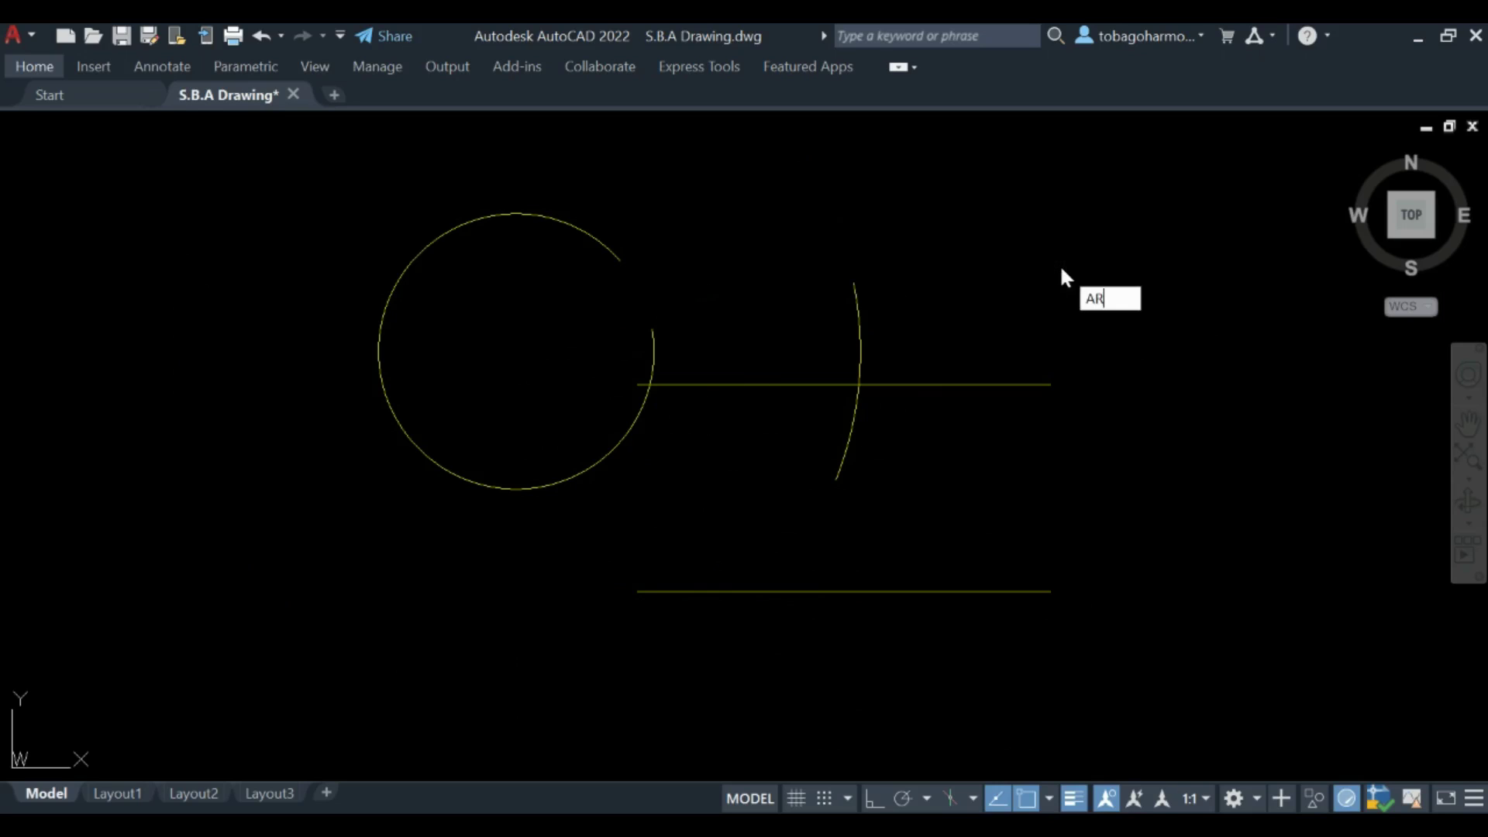
{"action": "type", "text": "C"}
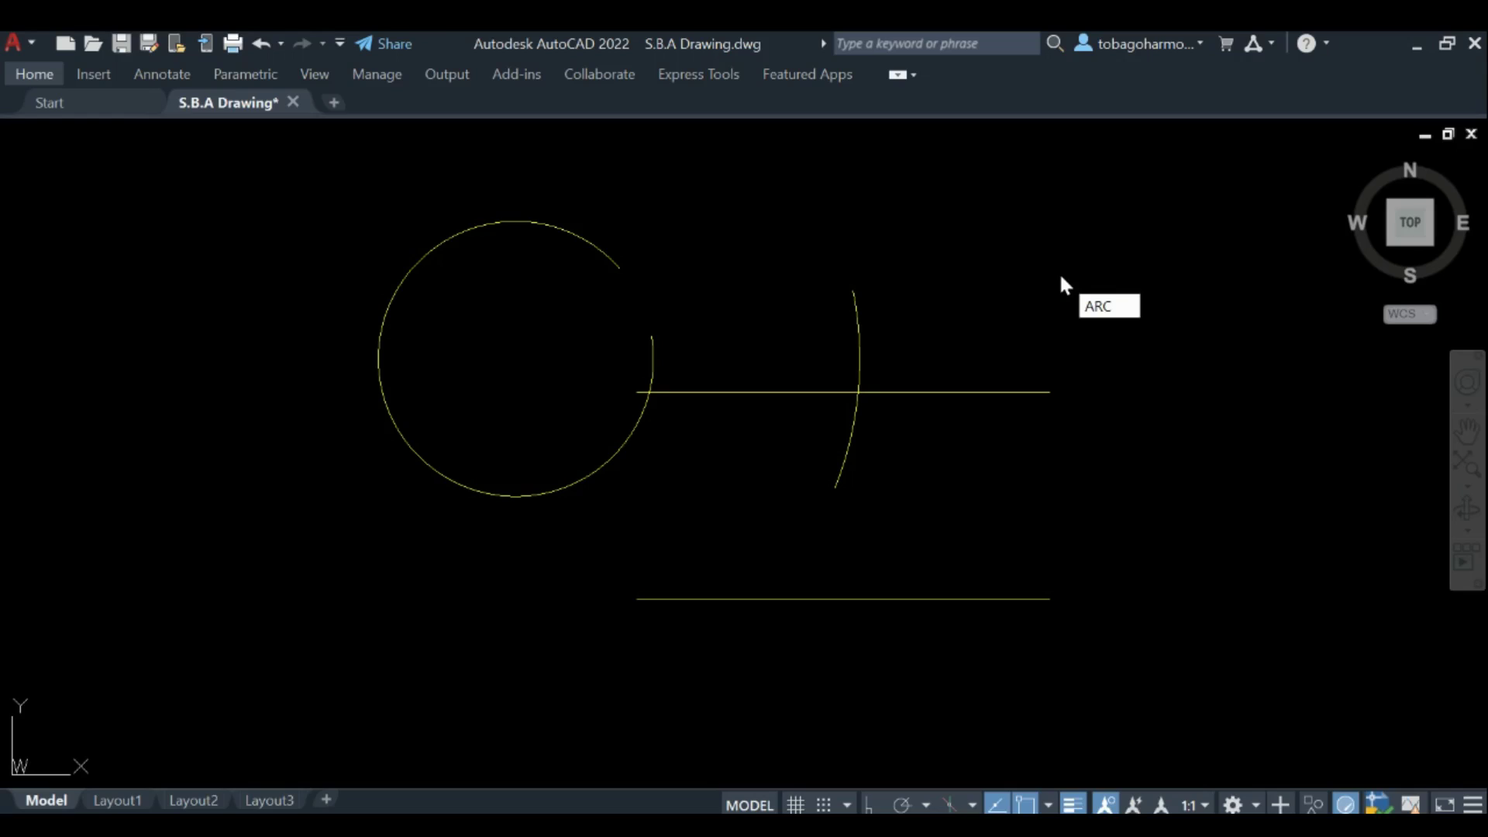
{"action": "key", "text": "Return"}
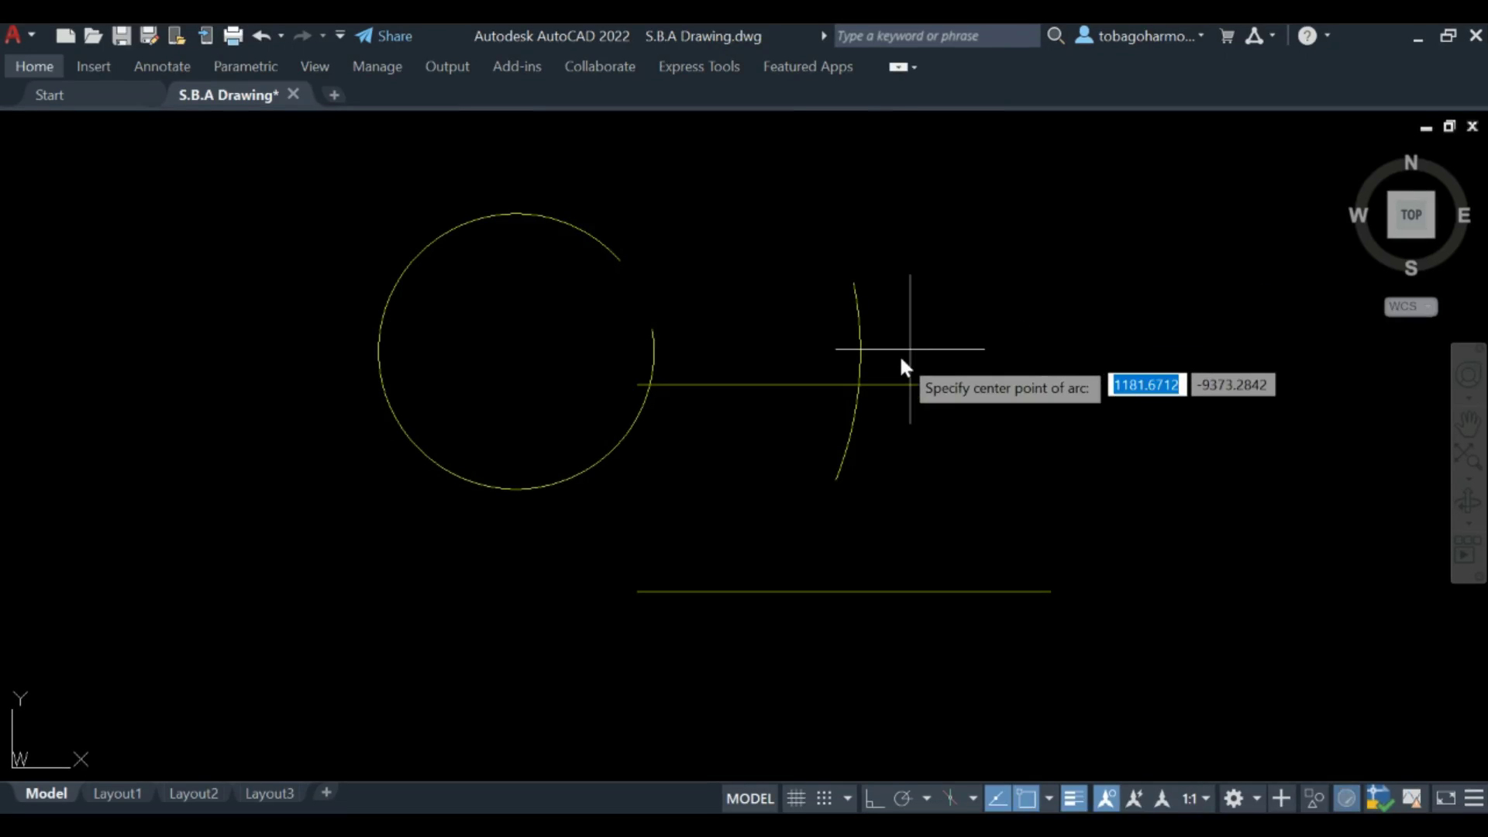
{"action": "left_click", "coordinate": [860, 384]}
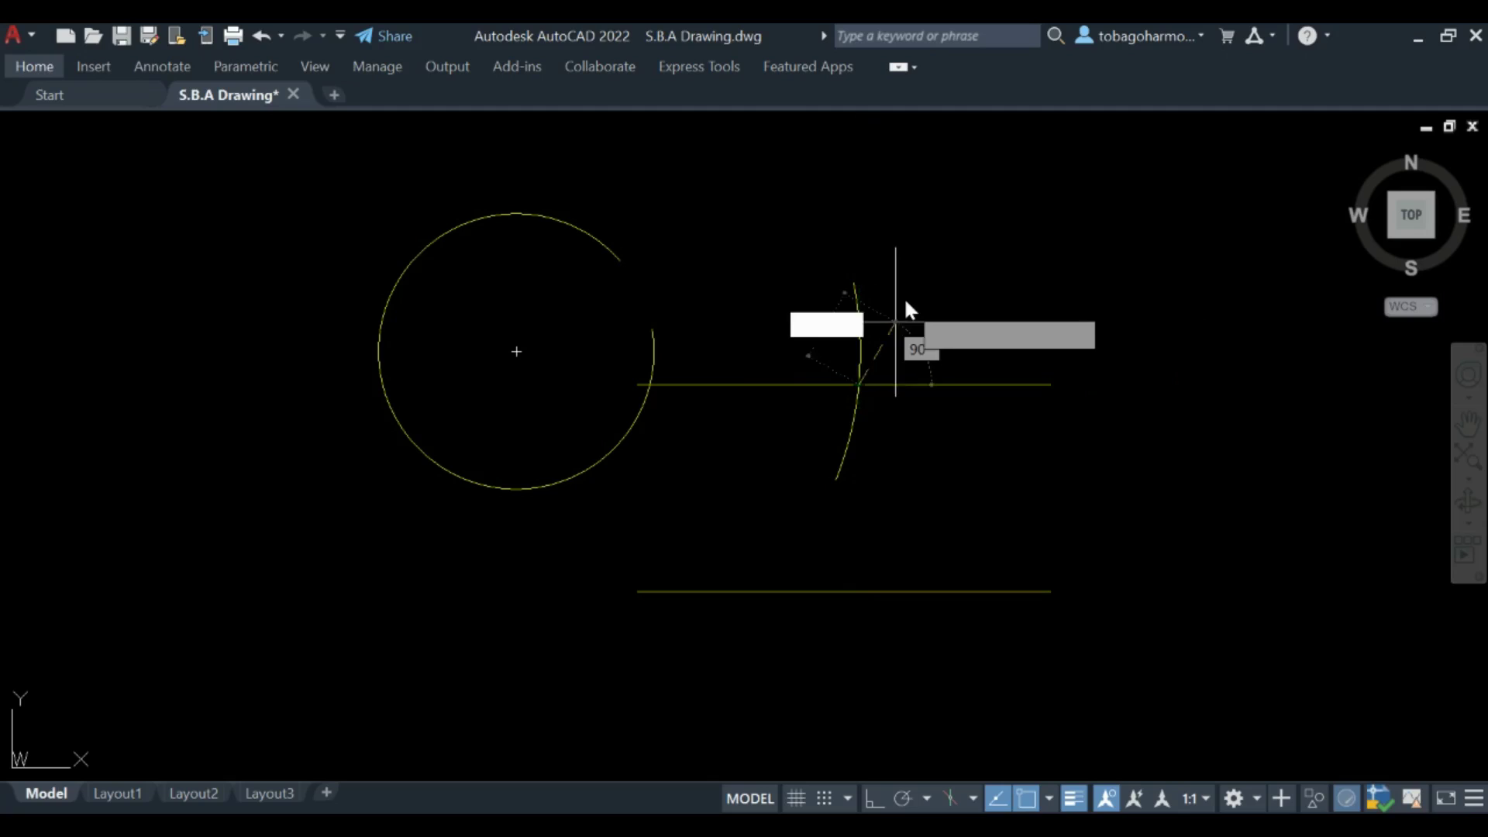
{"action": "type", "text": "300"}
{"action": "key", "text": "Return"}
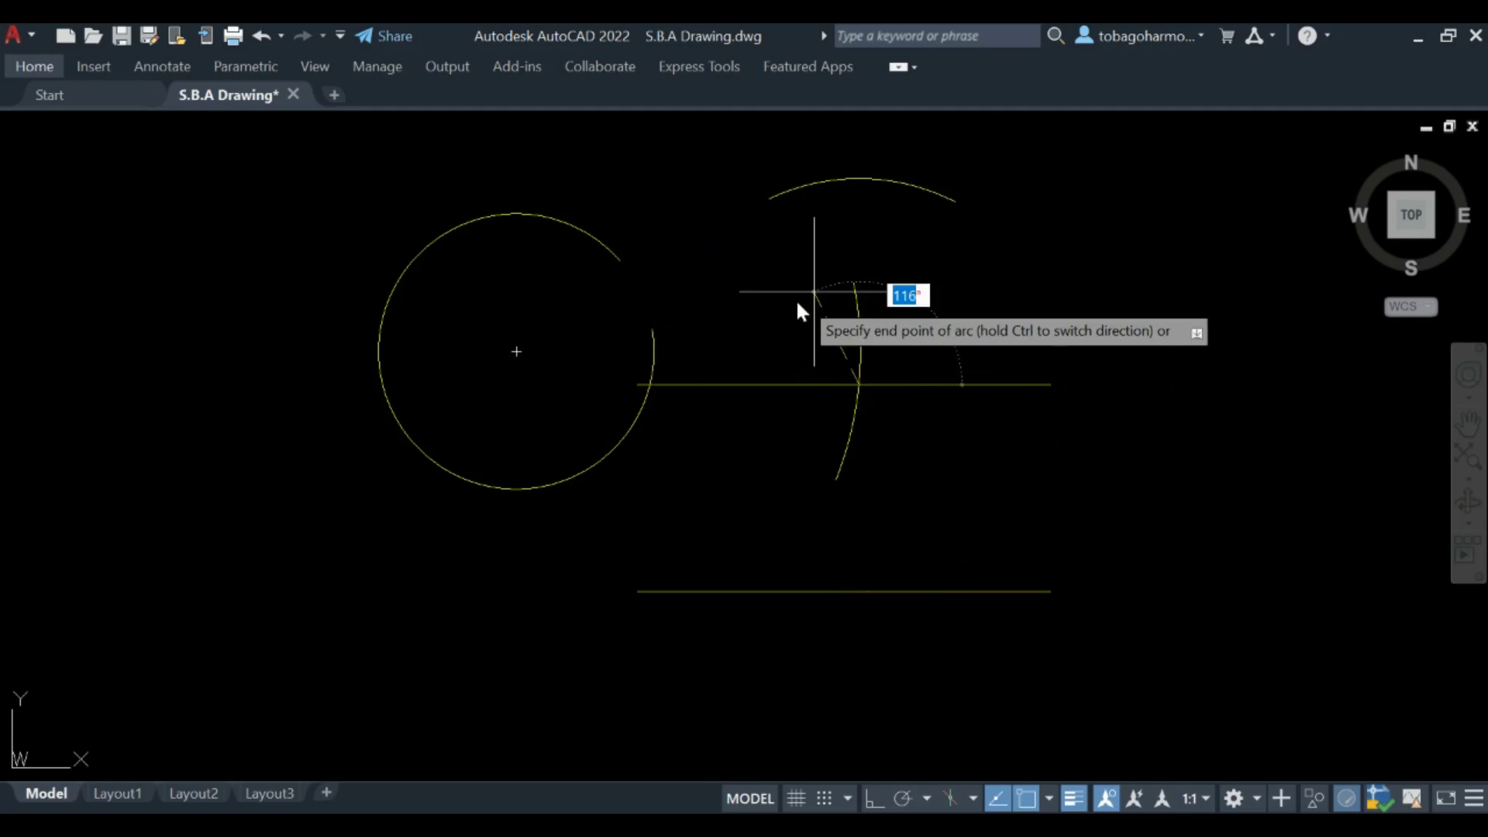
{"action": "left_click", "coordinate": [1079, 478]}
Step: Zoom in and select the radius-200 arc
{"action": "scroll", "coordinate": [651, 361], "scroll_direction": "up", "scroll_amount": 3}
{"action": "scroll", "coordinate": [640, 372], "scroll_direction": "up", "scroll_amount": 2}
{"action": "scroll", "coordinate": [640, 383], "scroll_direction": "down", "scroll_amount": 5}
{"action": "left_click", "coordinate": [602, 262]}
Step: Move the radius-300 arc and the 600 mm bottom line, with the rest of the selection, onto magenta Layer8
{"action": "left_click", "coordinate": [724, 253]}
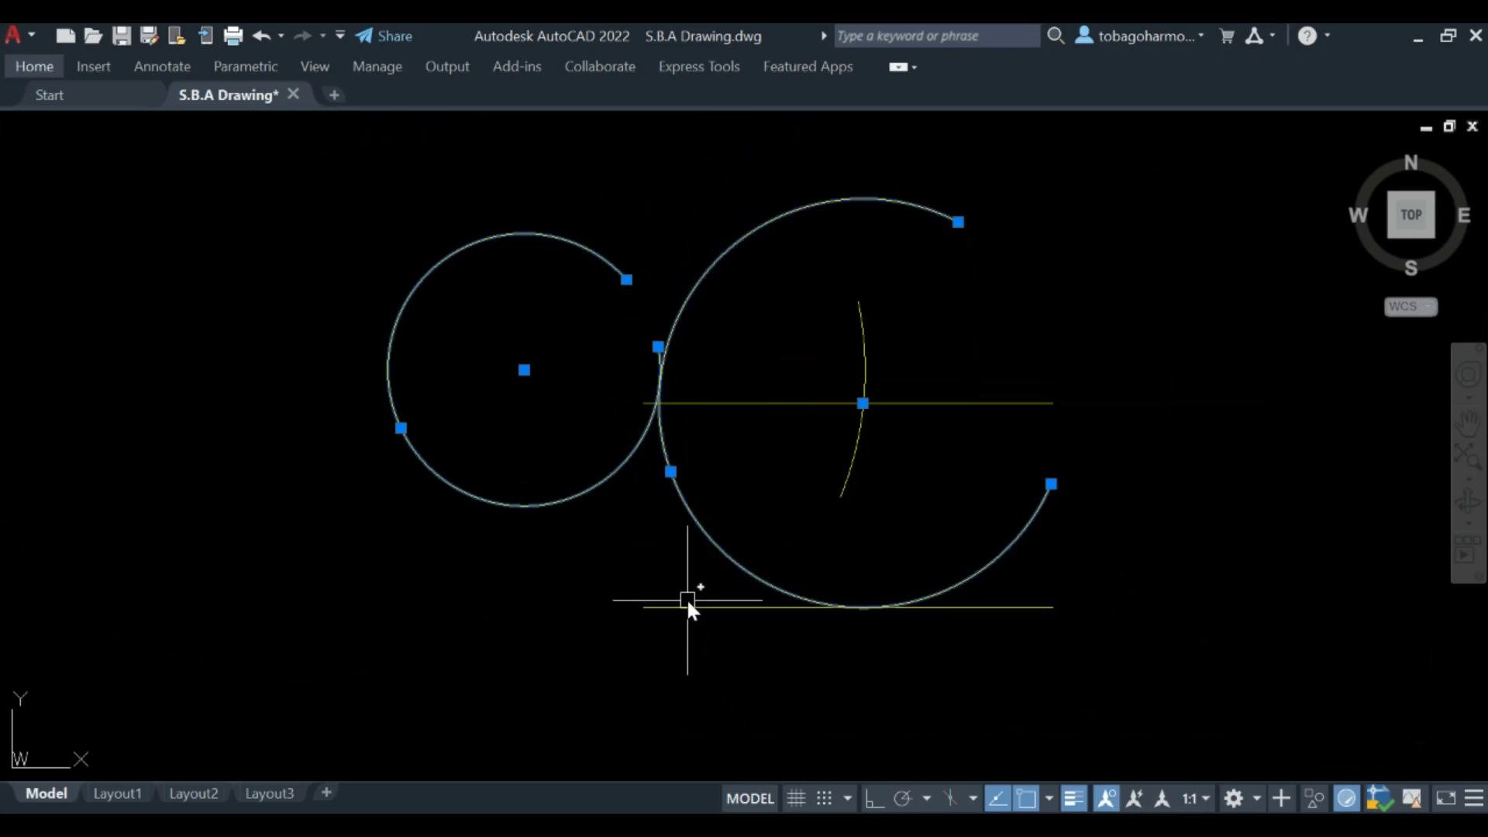
{"action": "left_click", "coordinate": [687, 604]}
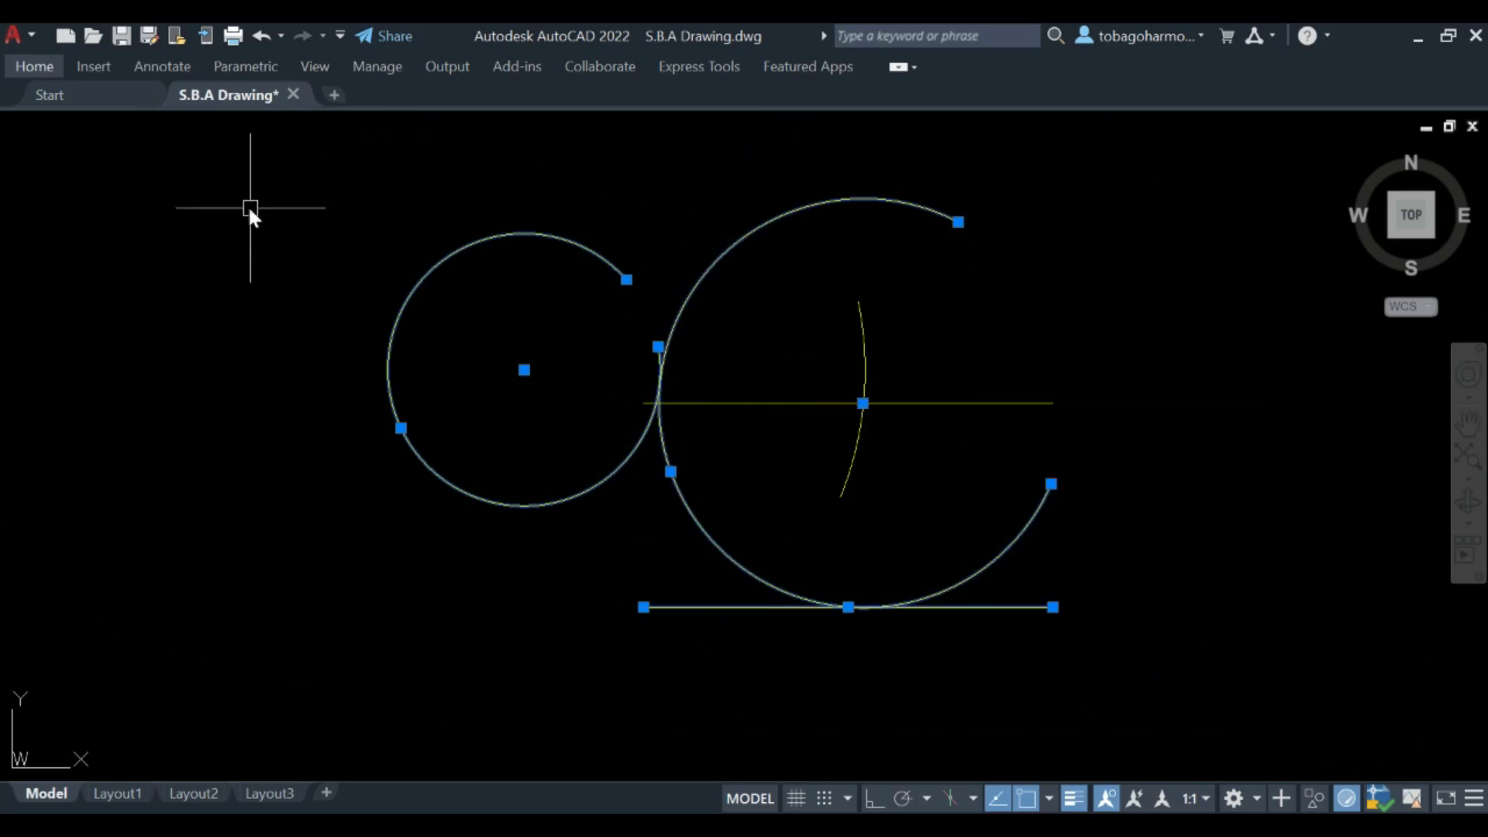
{"action": "left_click", "coordinate": [25, 67]}
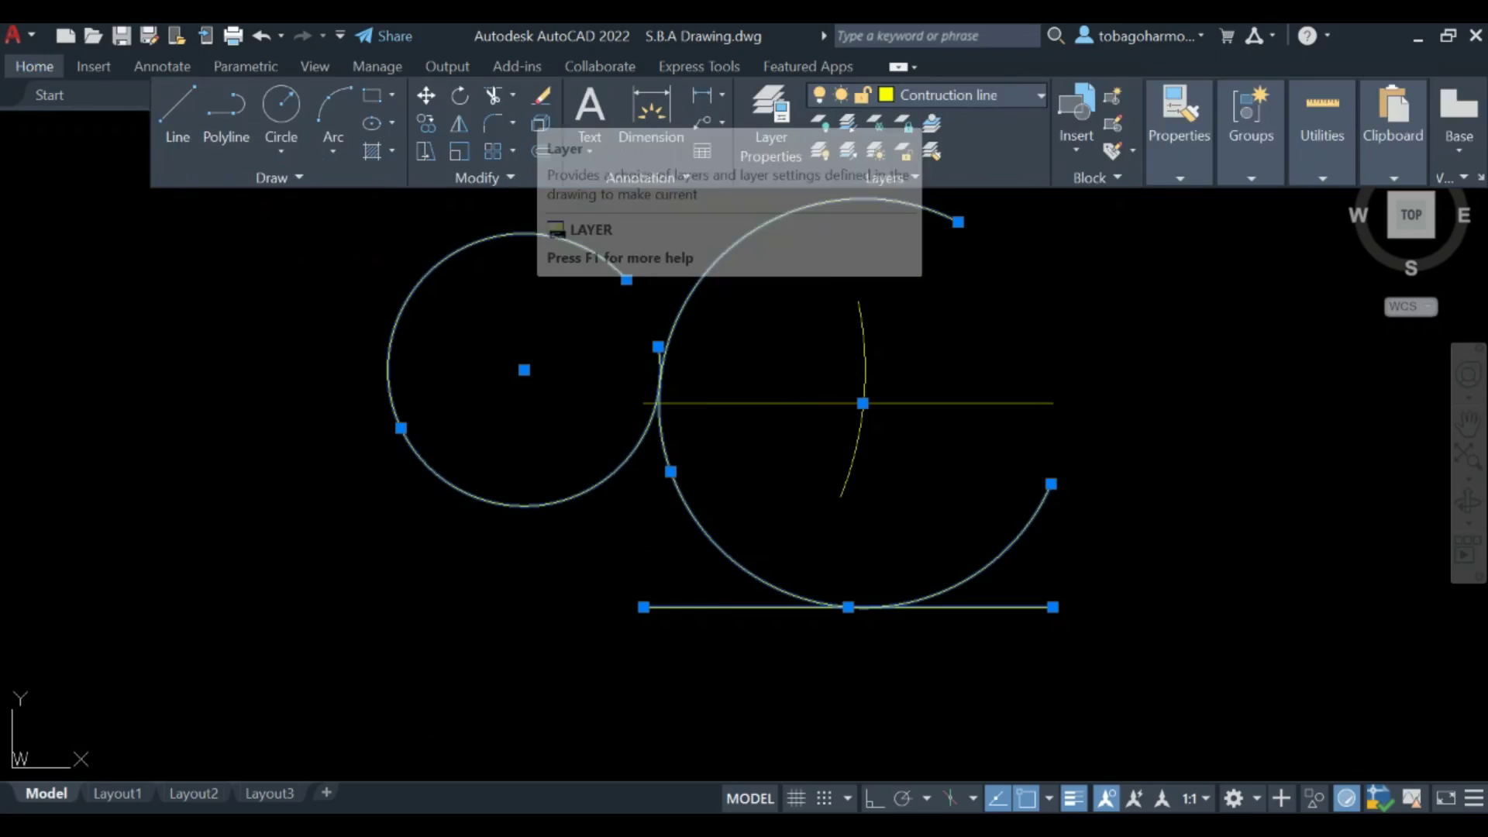
{"action": "left_click", "coordinate": [961, 95]}
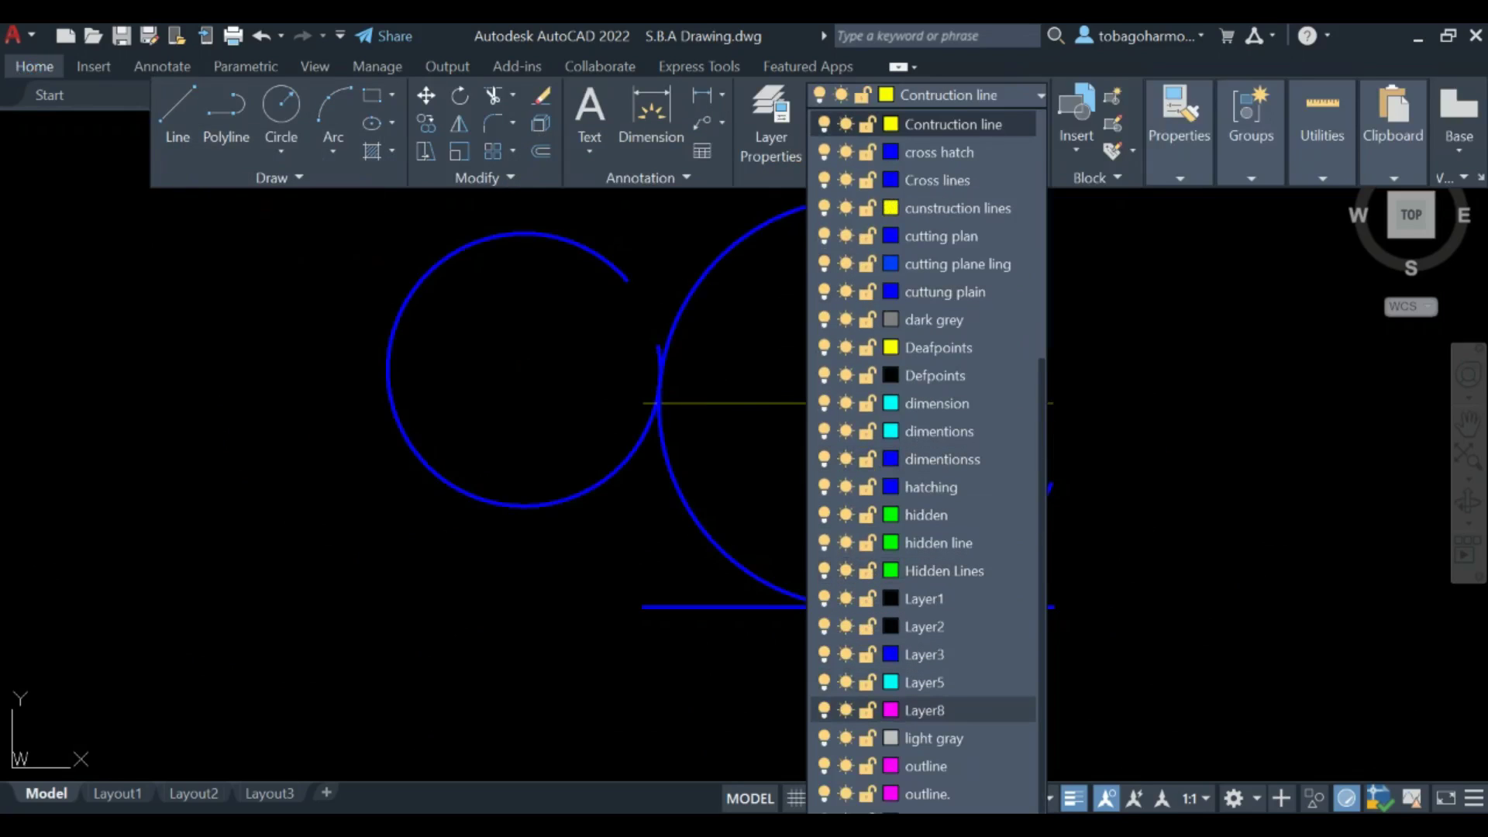
{"action": "left_click", "coordinate": [926, 710]}
{"action": "key", "text": "Escape"}
Step: Pan and zoom the view to recentre the magenta figure
{"action": "middle_click_drag", "start_coordinate": [1216, 318], "coordinate": [1173, 355]}
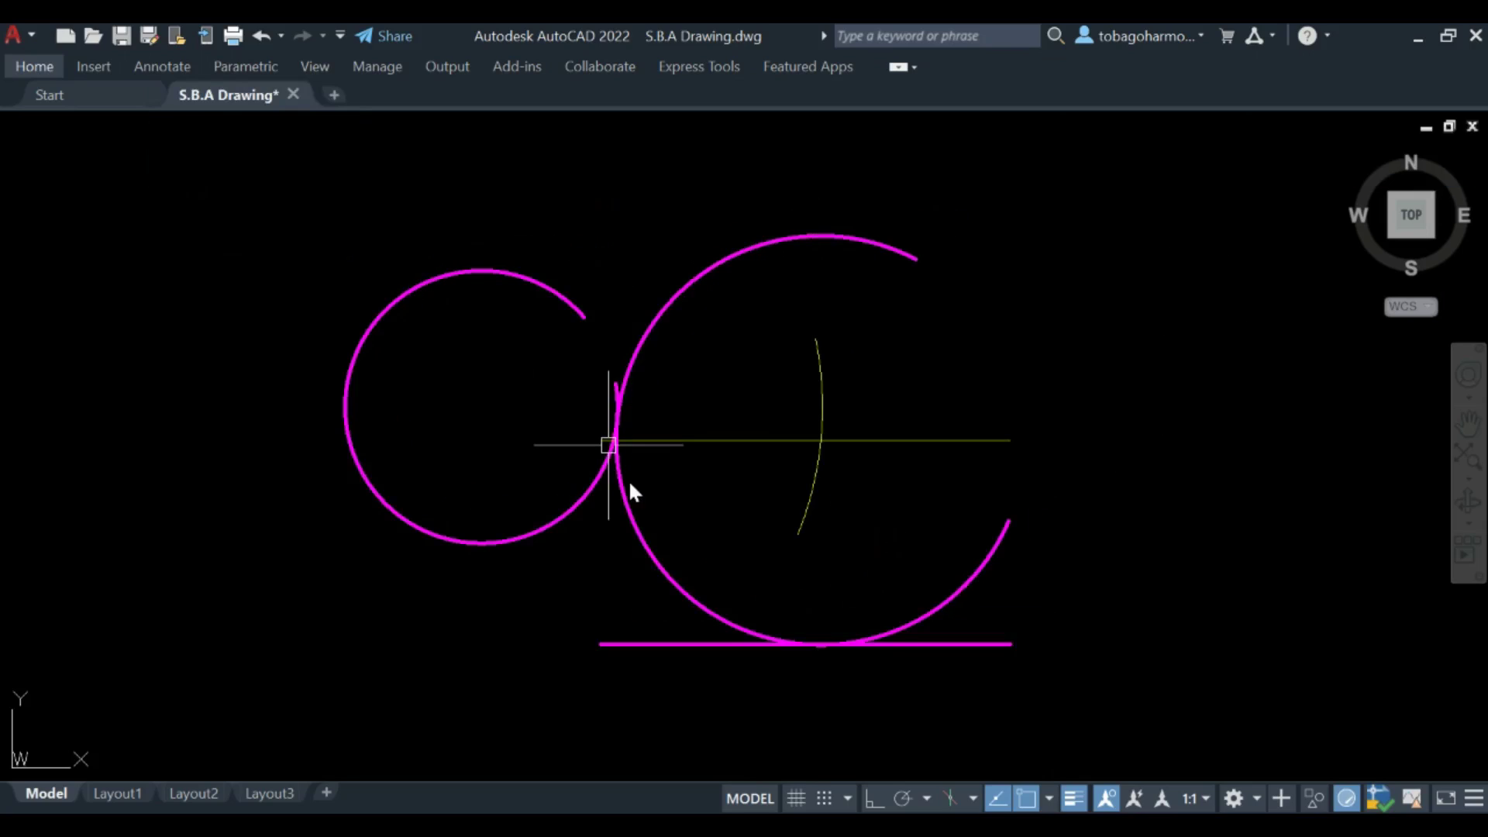
{"action": "scroll", "coordinate": [616, 465], "scroll_direction": "up", "scroll_amount": 6}
{"action": "scroll", "coordinate": [612, 342], "scroll_direction": "down", "scroll_amount": 4}
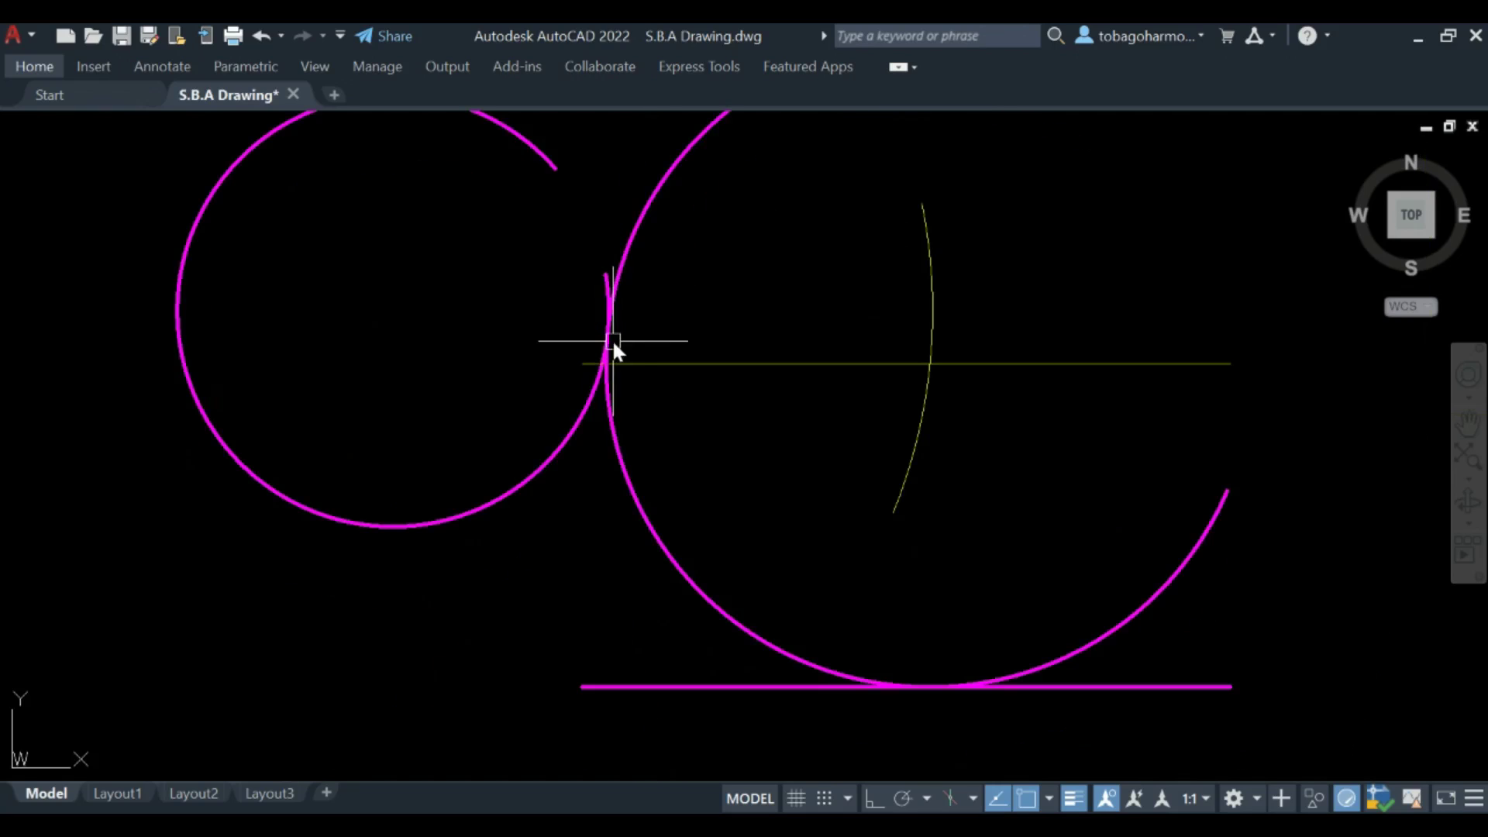
{"action": "scroll", "coordinate": [1147, 401], "scroll_direction": "down", "scroll_amount": 2}
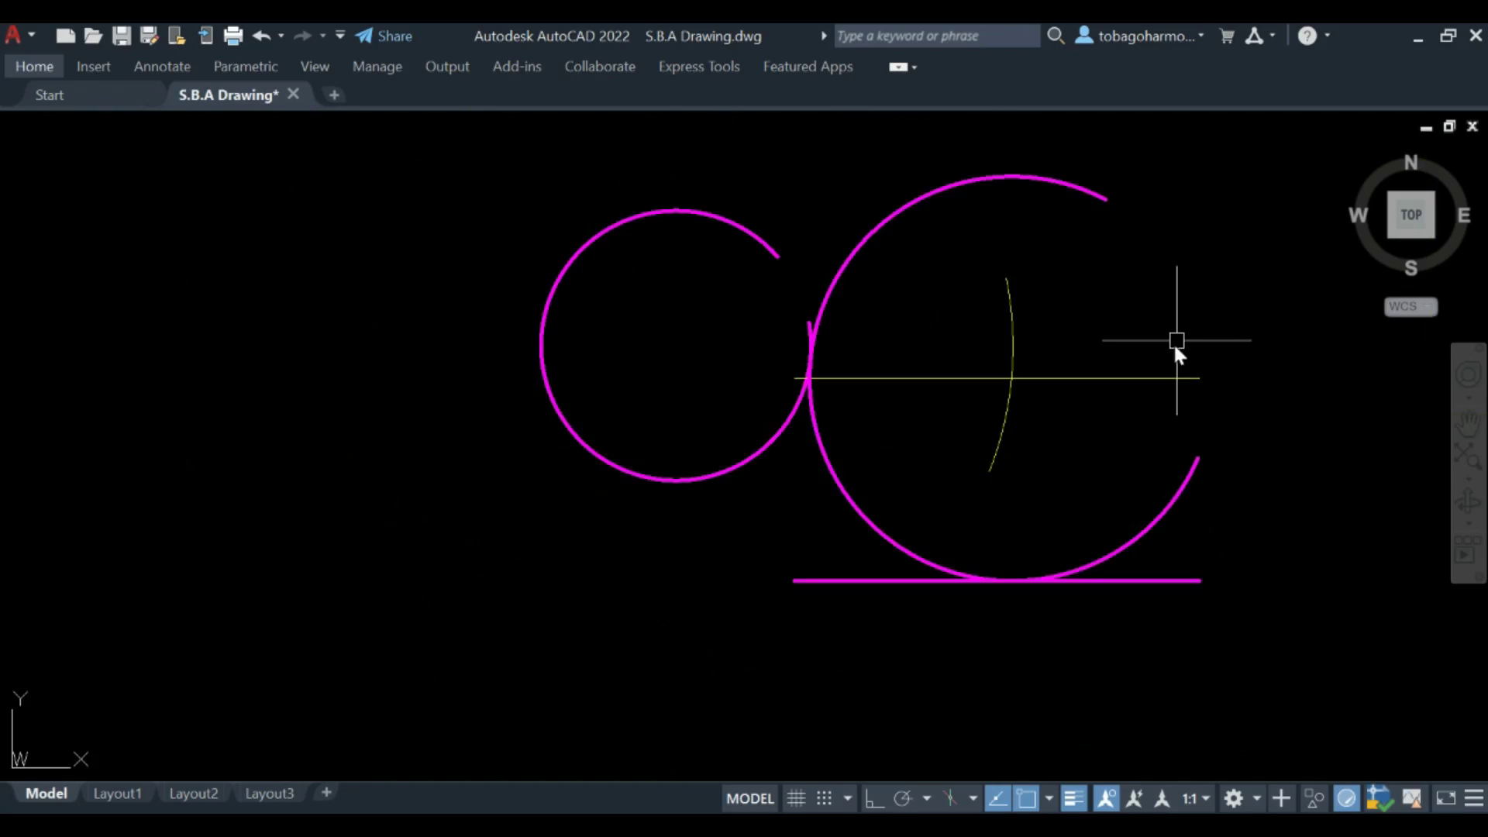
{"action": "middle_click_drag", "start_coordinate": [1184, 324], "coordinate": [1137, 387]}
{"action": "scroll", "coordinate": [1136, 388], "scroll_direction": "up", "scroll_amount": 3}
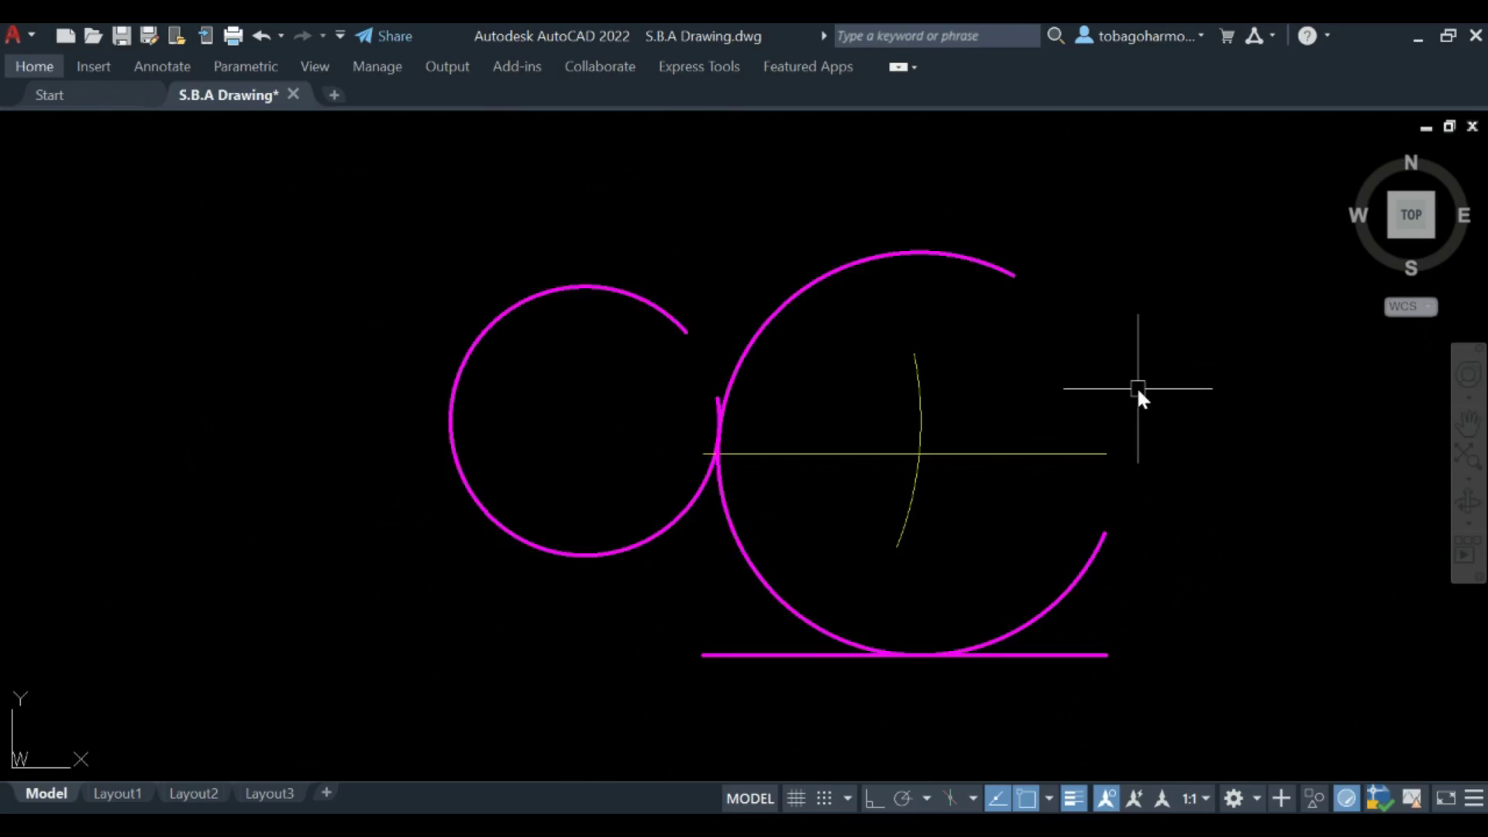